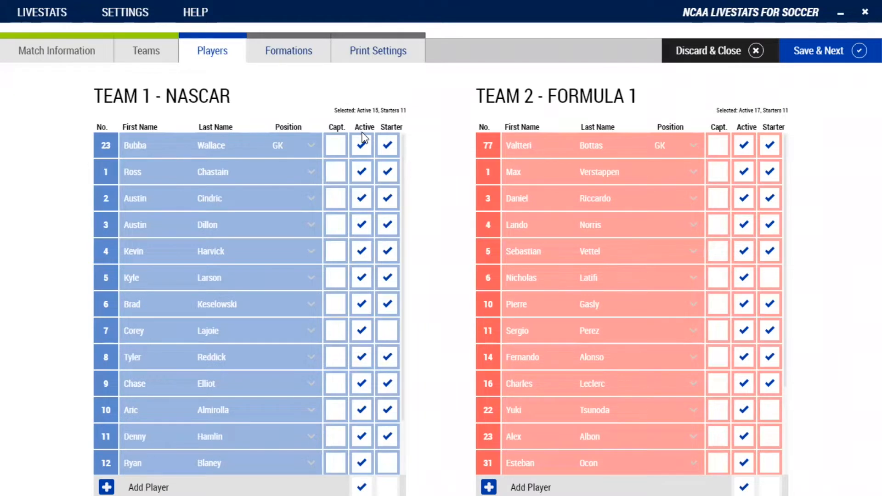
Check both teams' active players and starters, and save the setup through formations and print settings to open the match.
scroll(364, 147, down, 2)
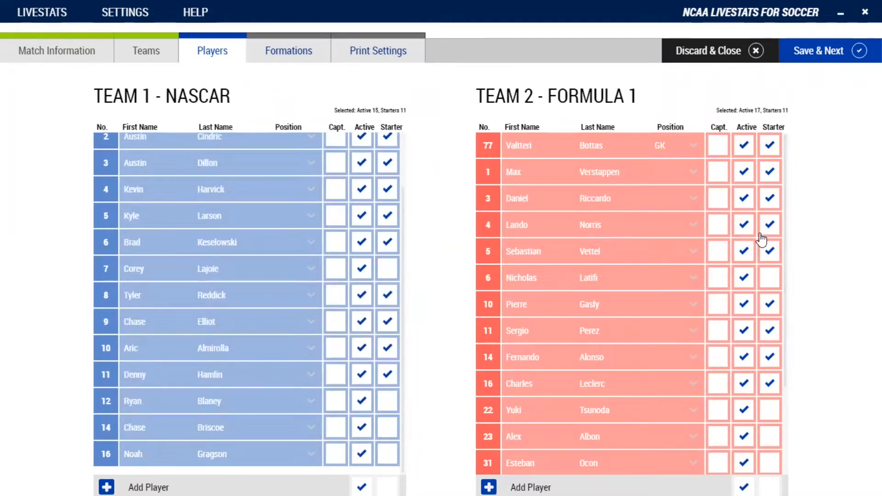
scroll(758, 238, down, 4)
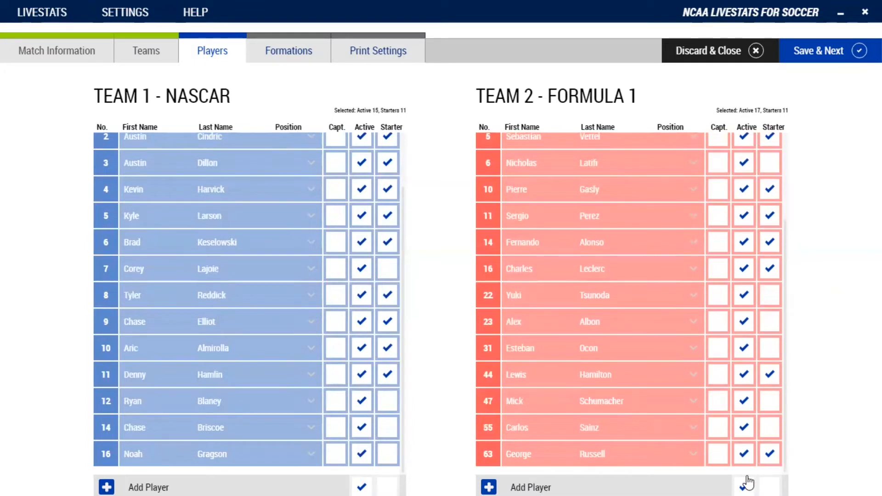
scroll(324, 324, up, 2)
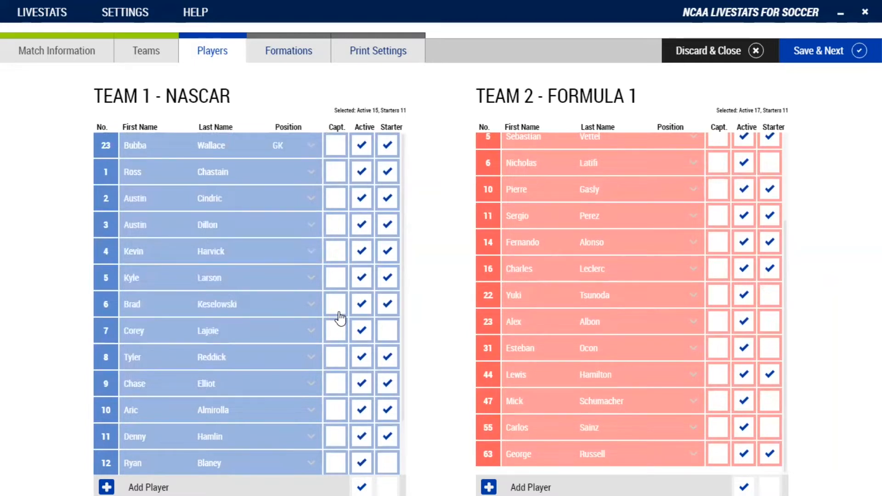
scroll(739, 246, up, 3)
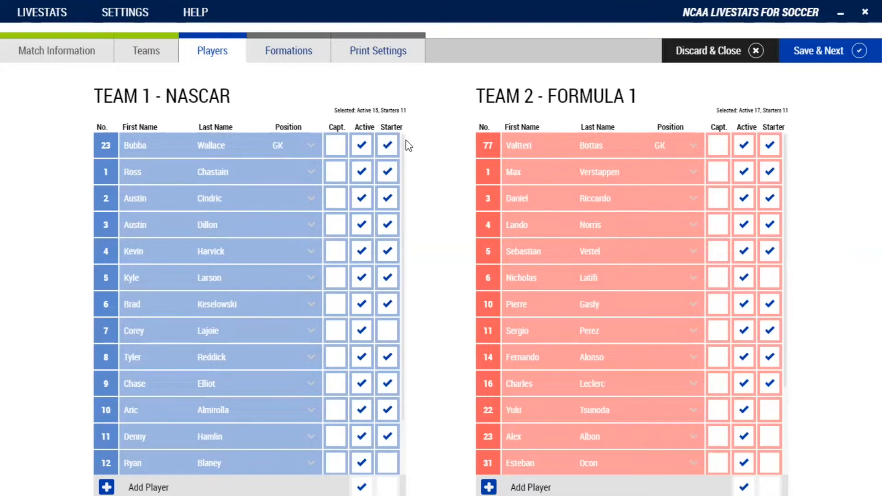
scroll(587, 189, down, 4)
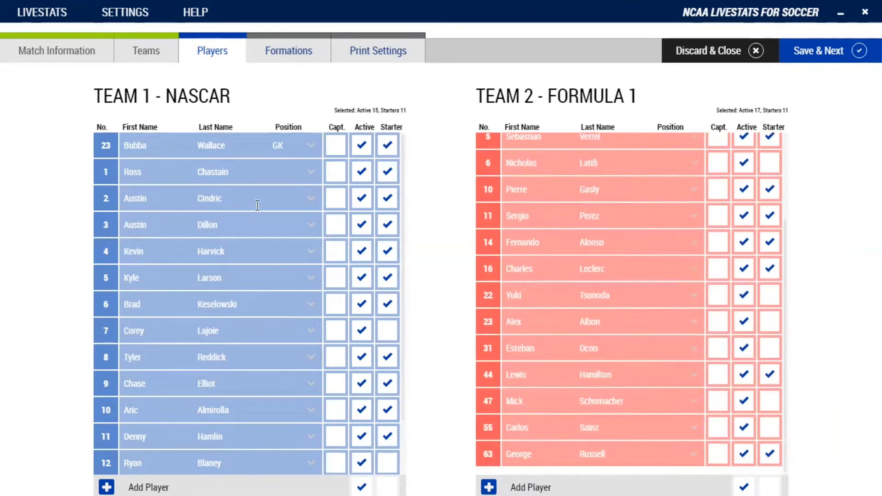
scroll(255, 200, down, 2)
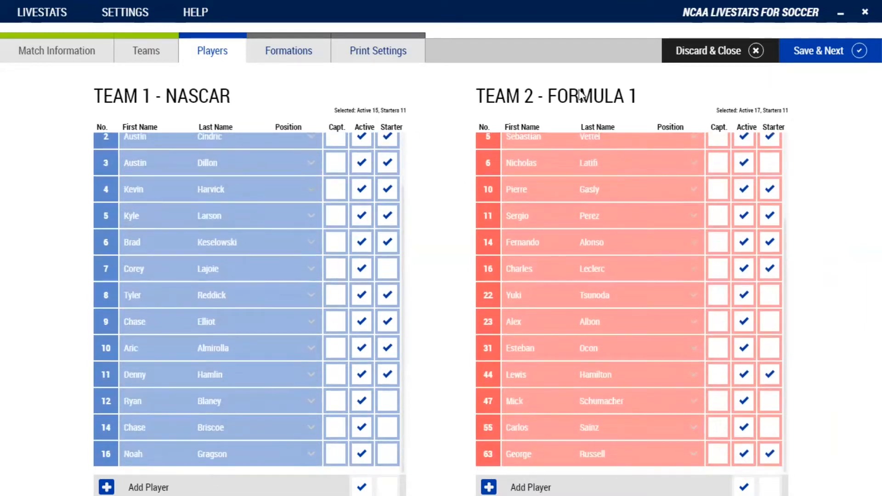
click(800, 59)
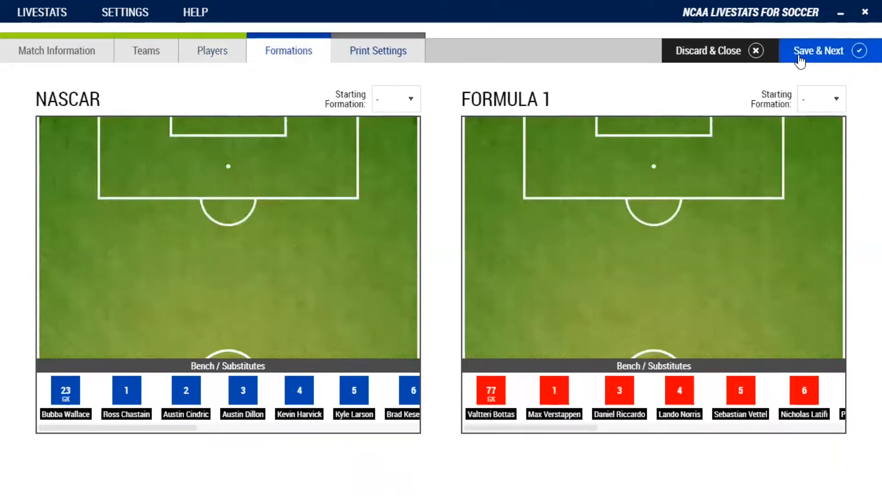
click(799, 58)
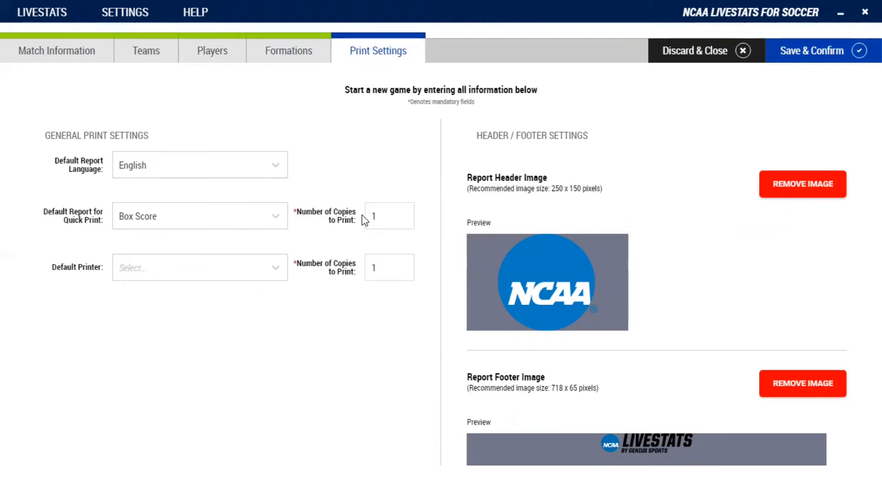
click(820, 60)
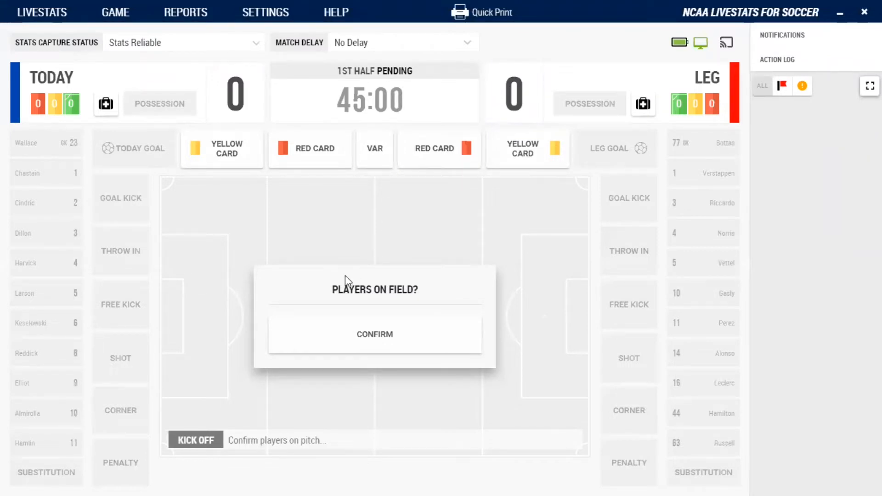
Confirm the players on the field and kick off the match with Today kicking off and attacking to the right.
click(341, 342)
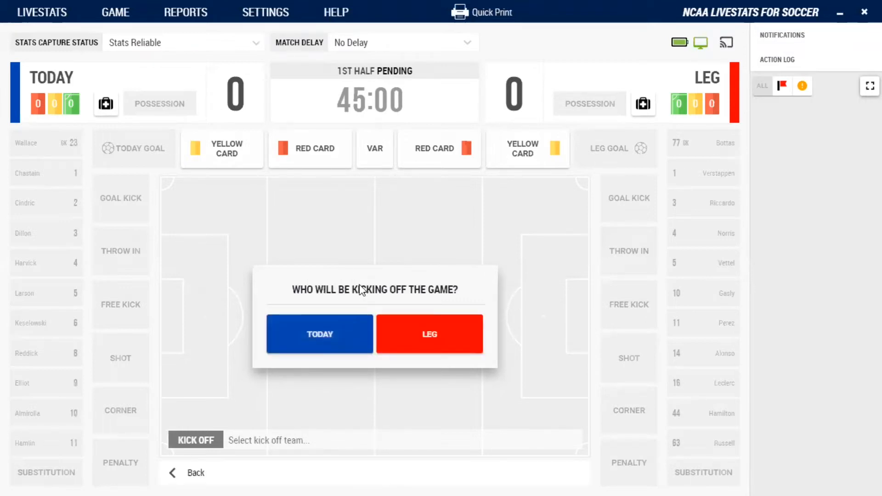
click(296, 340)
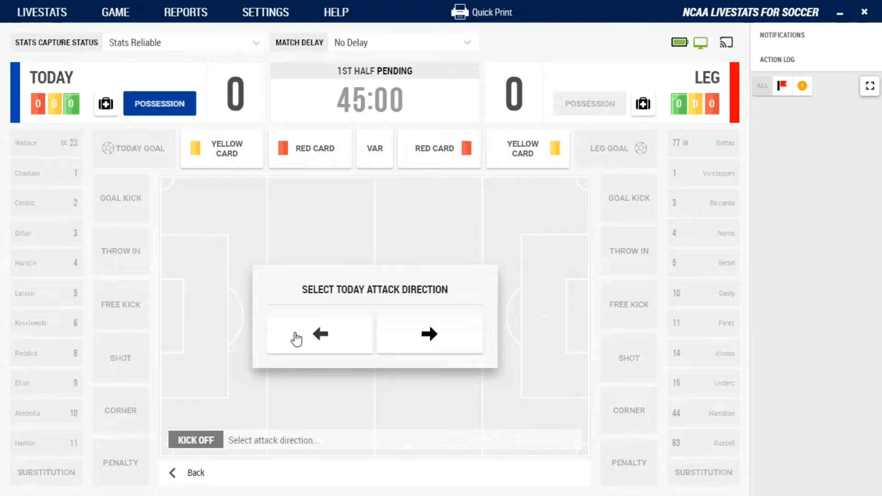
click(427, 353)
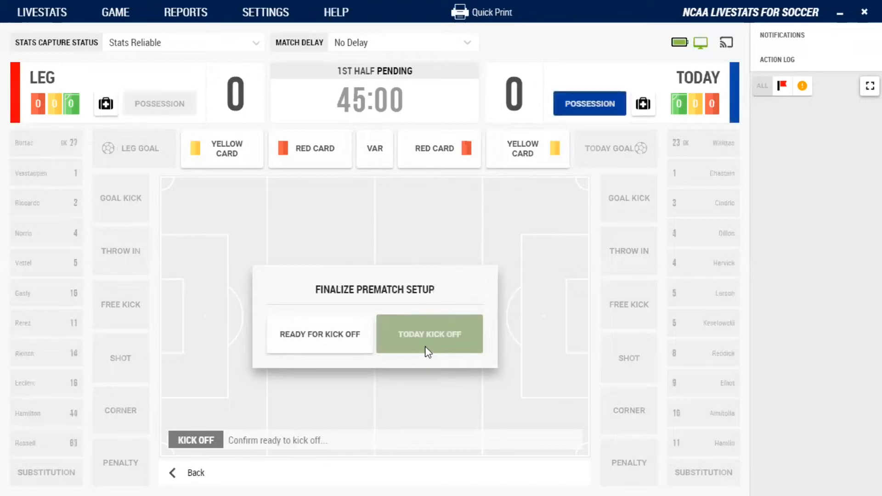
click(354, 334)
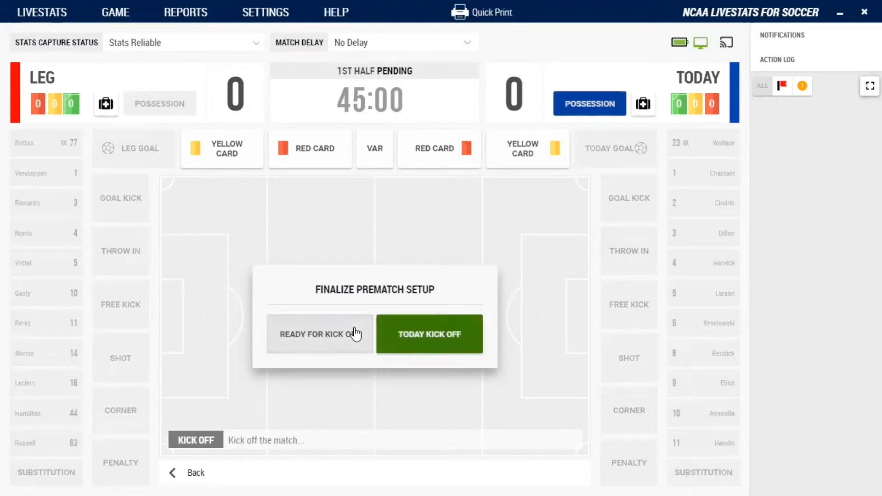
click(410, 338)
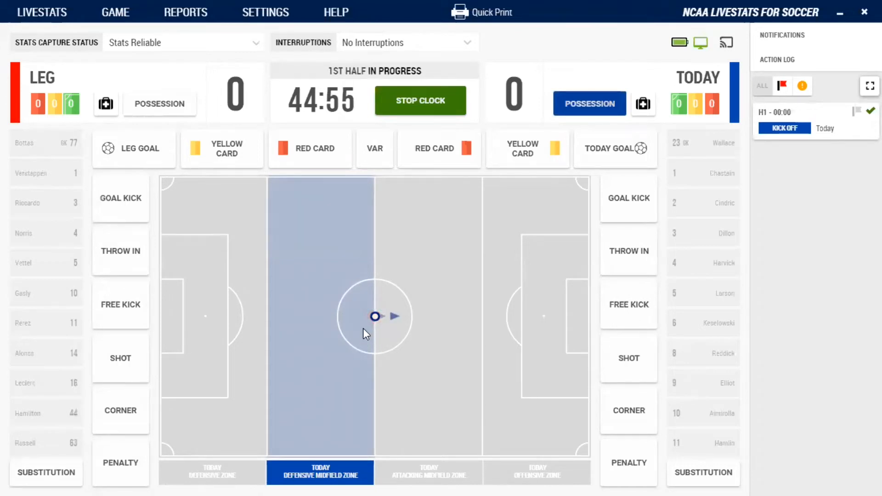
Track Today's possession by plotting the ball back and forth between the two midfield zones and into Today's offensive zone.
click(401, 392)
click(305, 418)
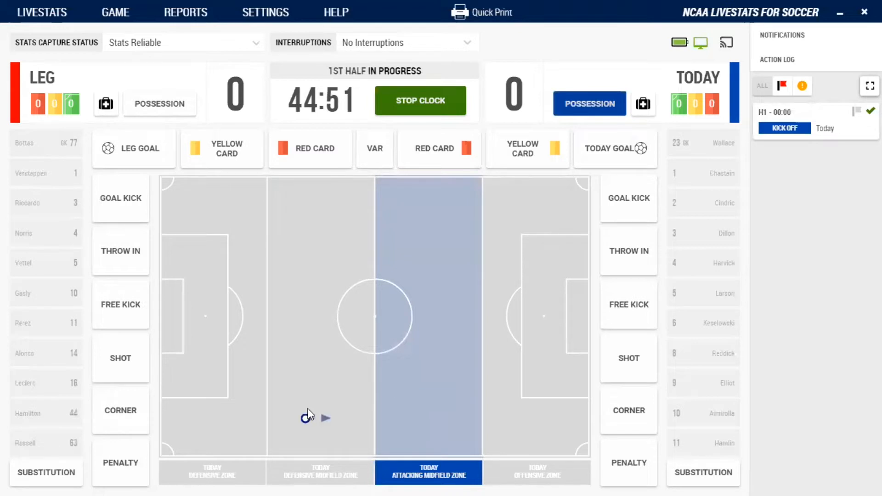
click(299, 224)
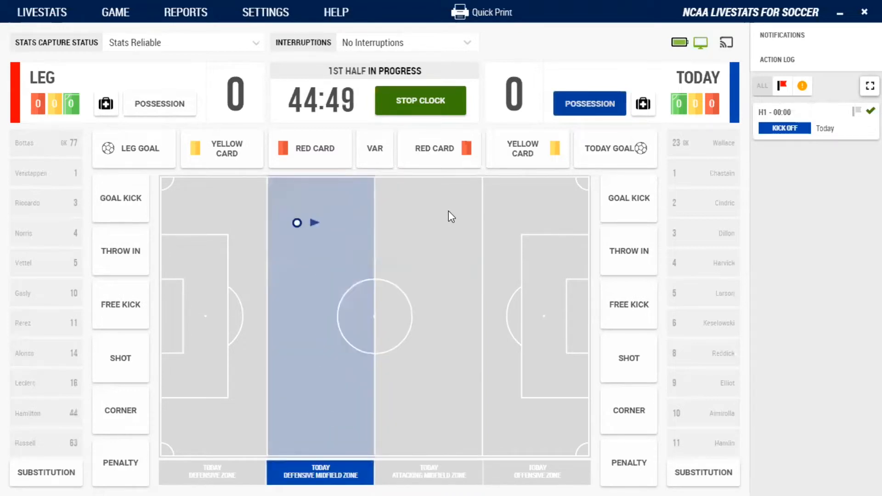
click(449, 211)
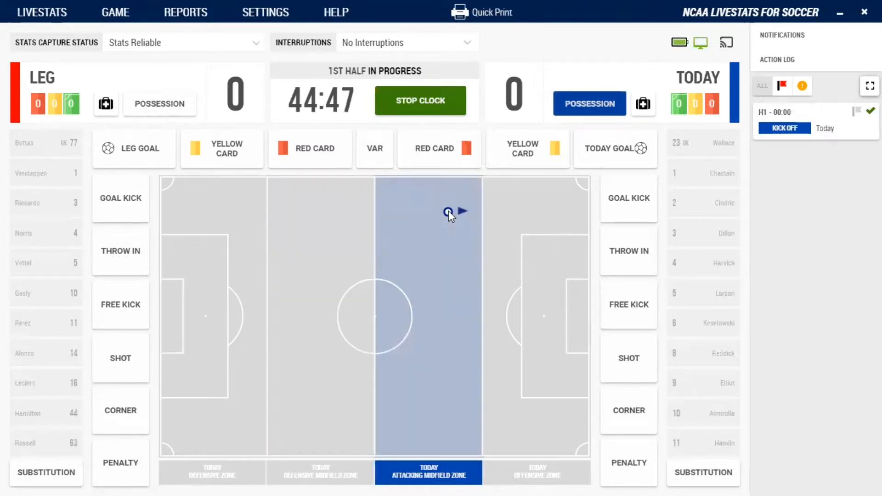
click(443, 393)
click(529, 415)
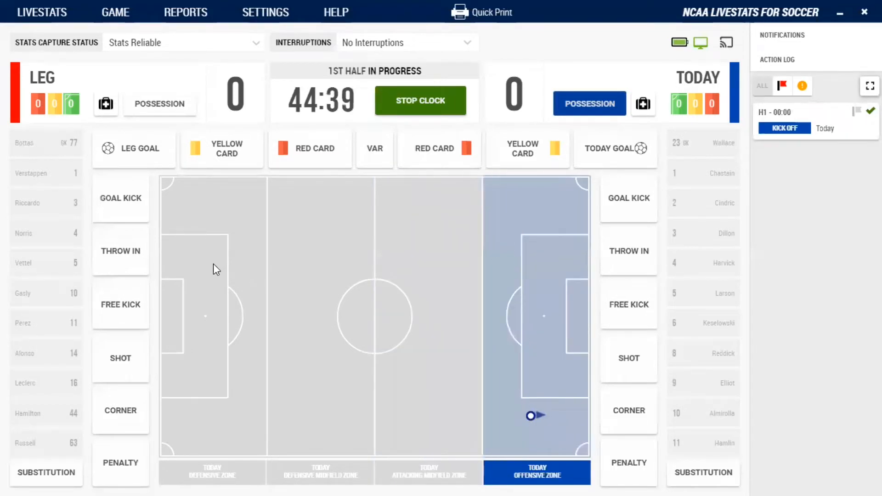
Plot three more Today ball progressions, each from the defensive zone through both midfield zones to the offensive zone.
click(222, 249)
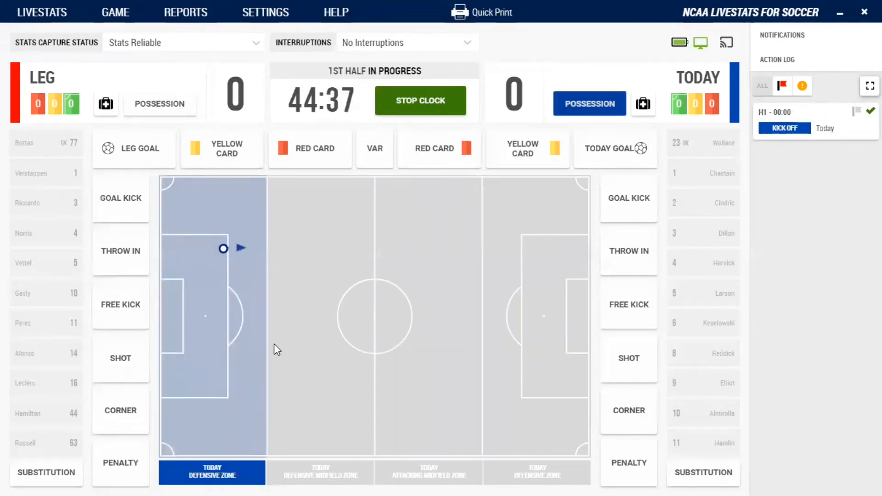
click(322, 406)
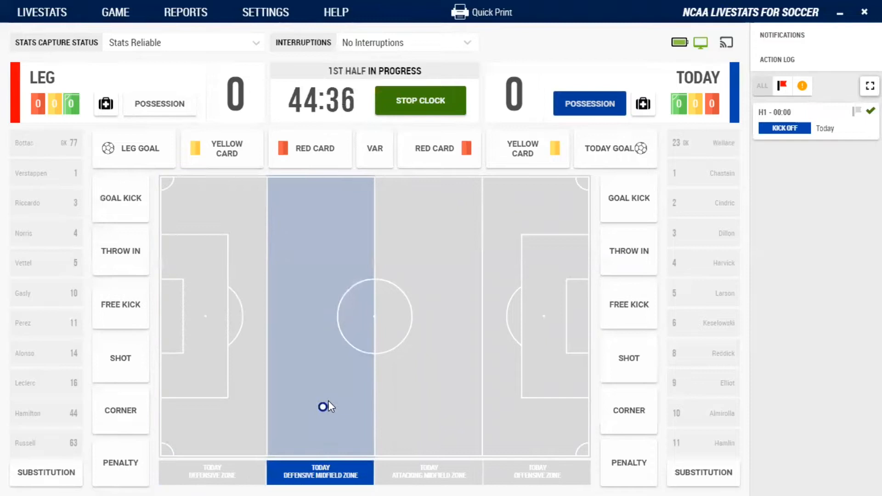
click(396, 402)
click(529, 405)
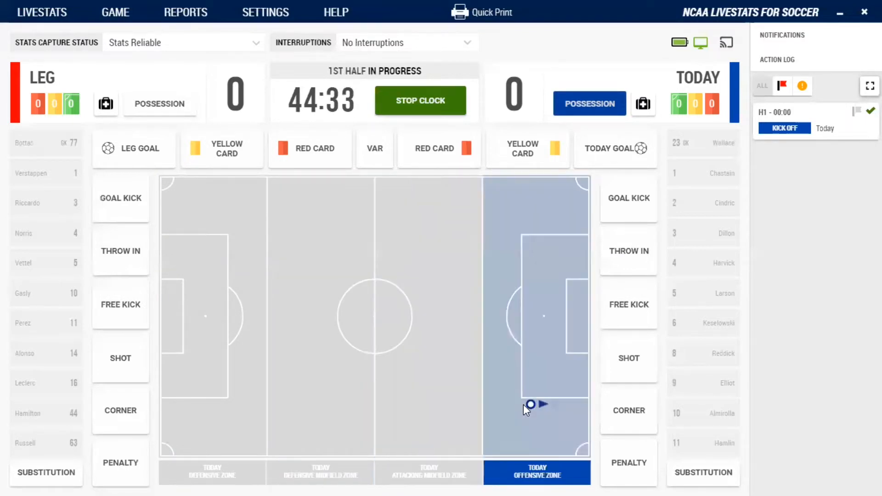
click(249, 341)
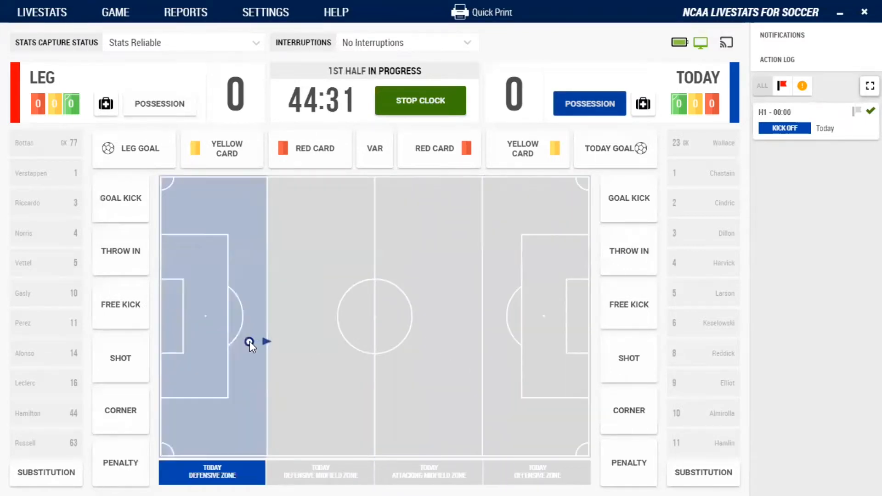
click(314, 314)
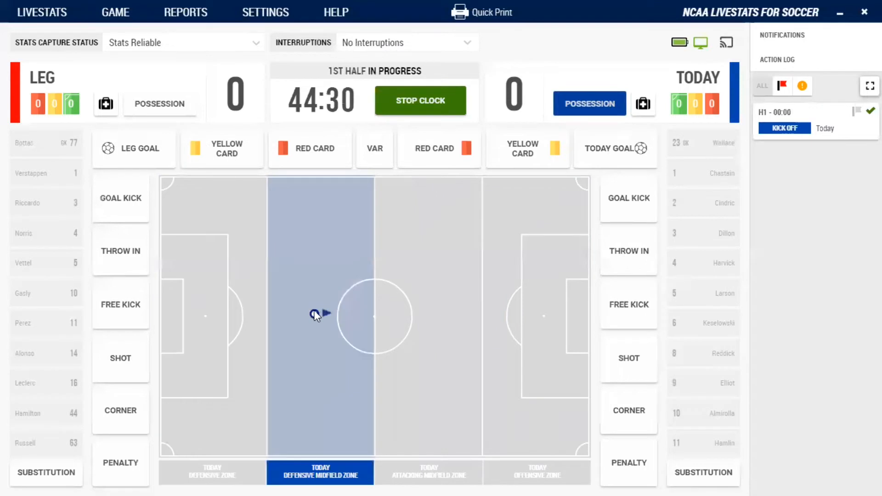
click(439, 219)
click(529, 201)
click(510, 330)
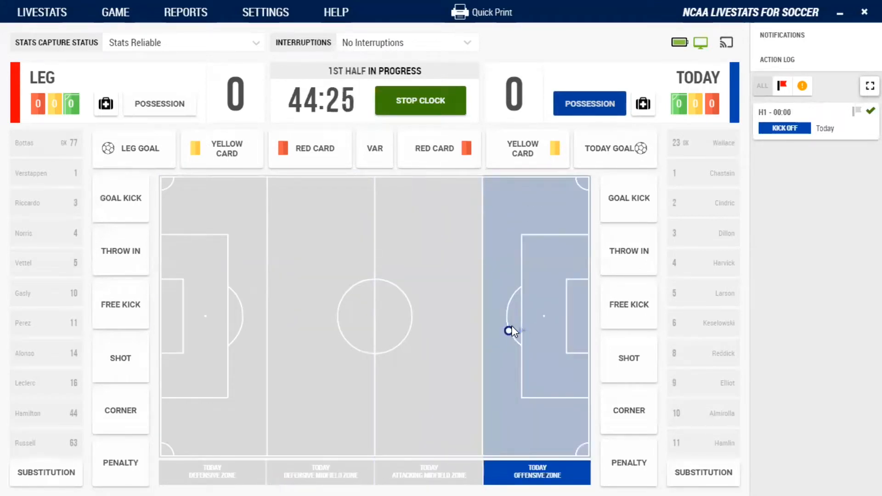
click(233, 235)
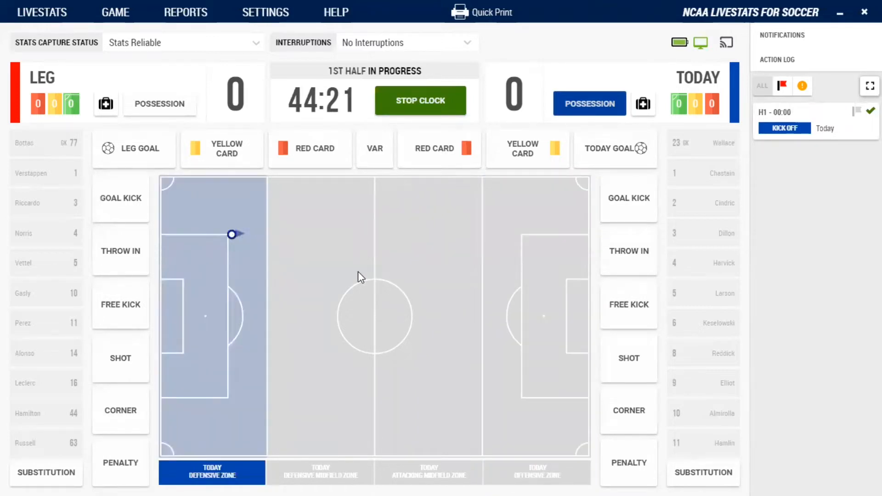
click(336, 253)
click(404, 387)
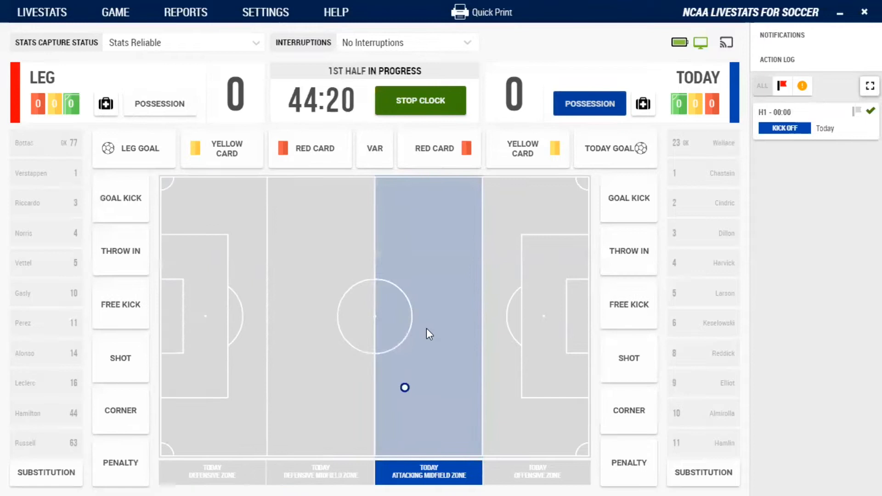
click(529, 228)
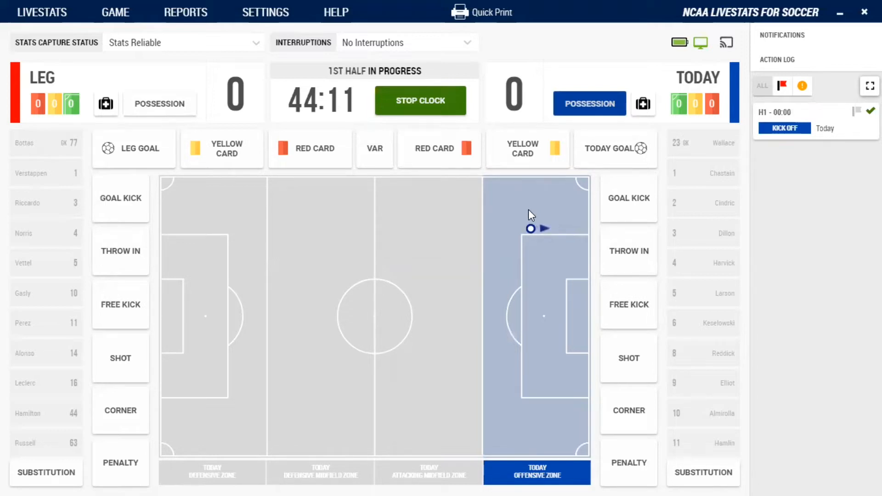
Switch possession to LEG in its defensive zone and plot the ball through both midfield zones into LEG's offensive zone.
click(528, 209)
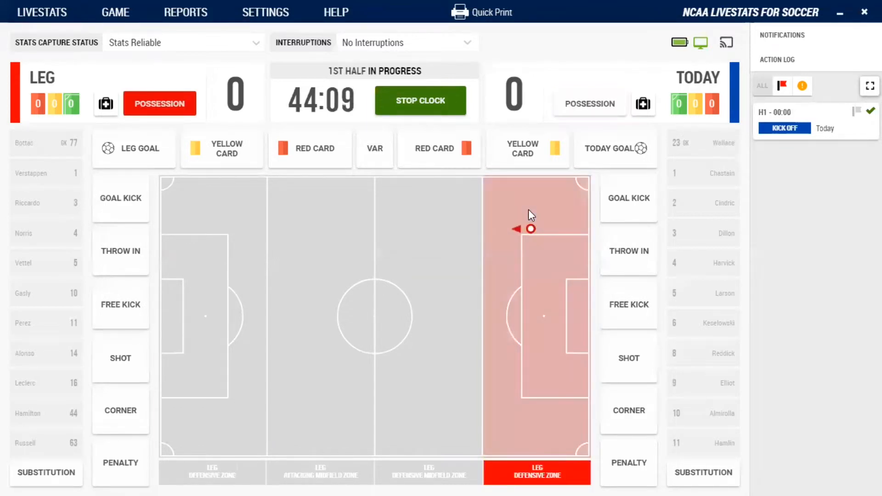
click(448, 229)
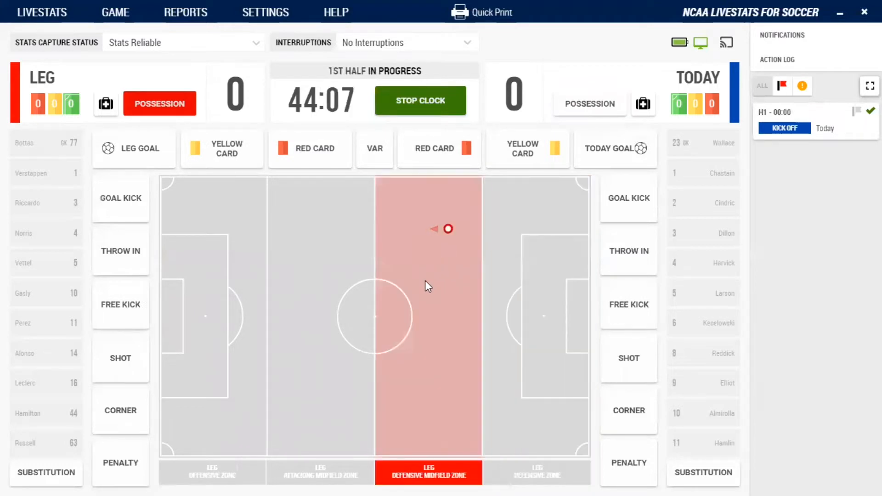
click(409, 367)
click(294, 378)
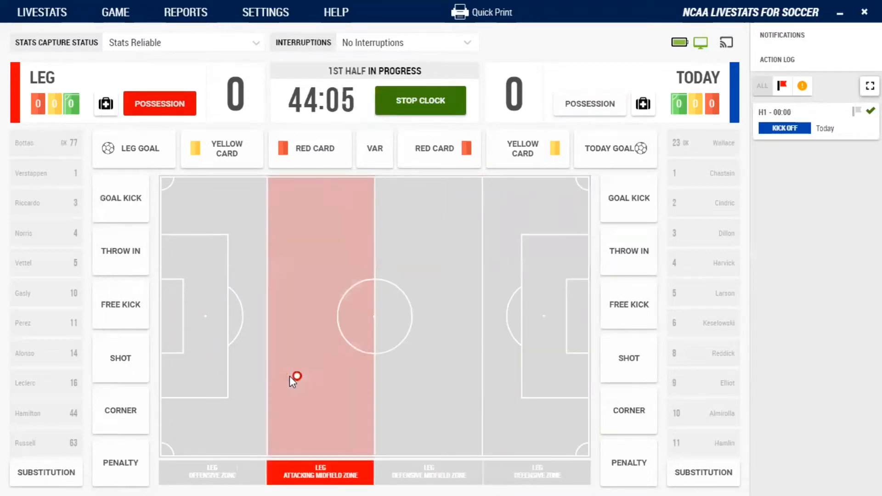
click(257, 245)
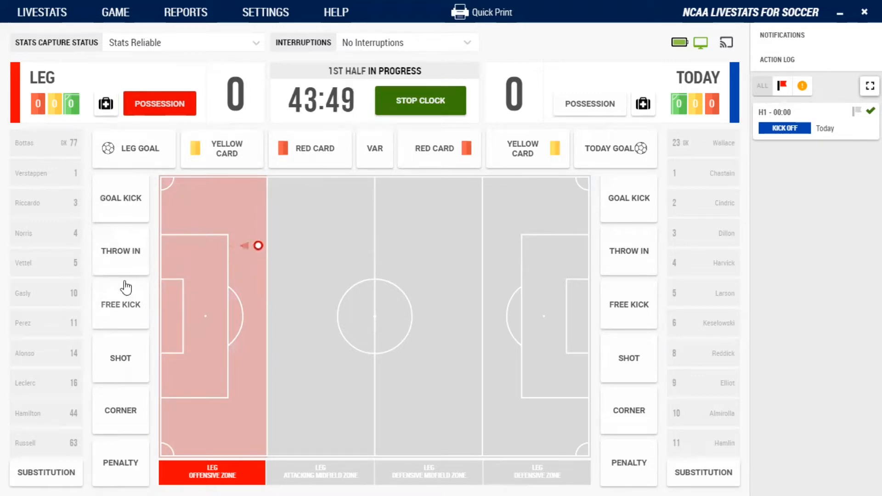
Record a LEG shot by player number 1 from just above the penalty area in LEG's offensive zone, off target and low to the goal's right.
click(130, 372)
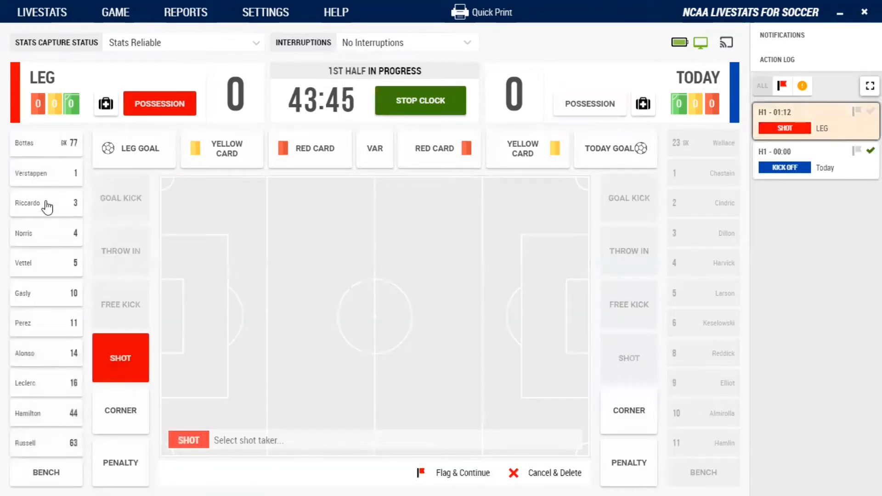
click(59, 171)
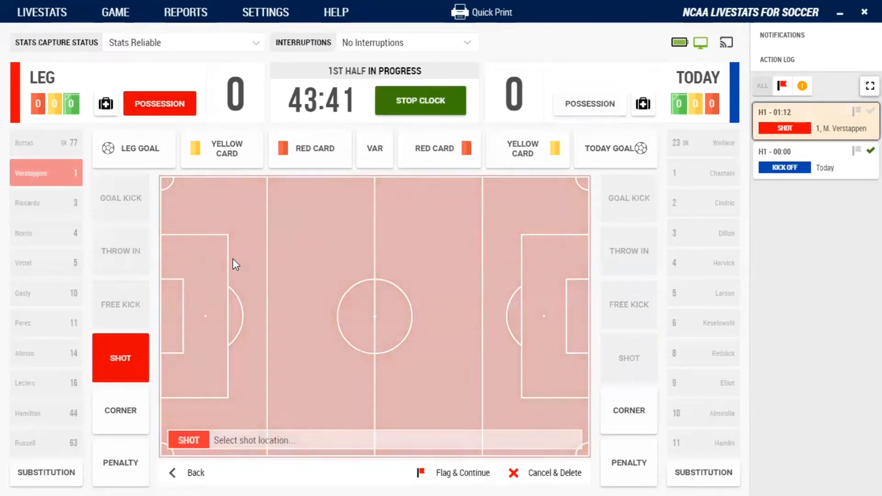
click(208, 212)
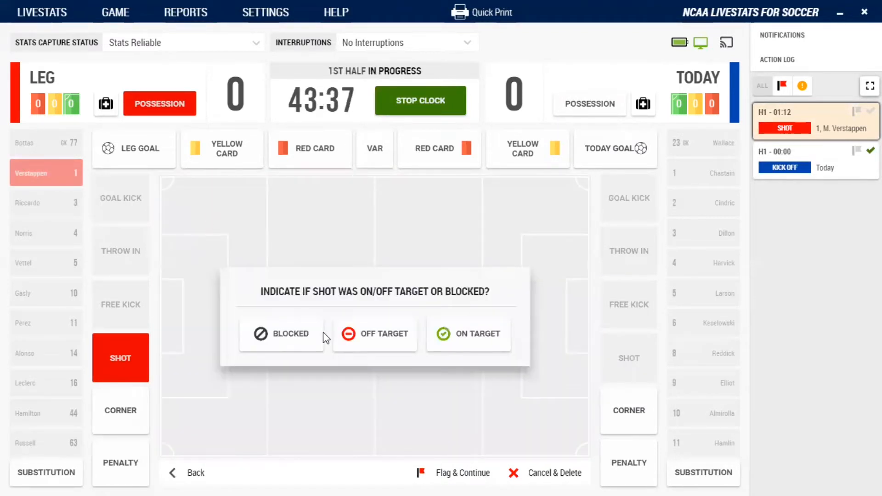
click(368, 334)
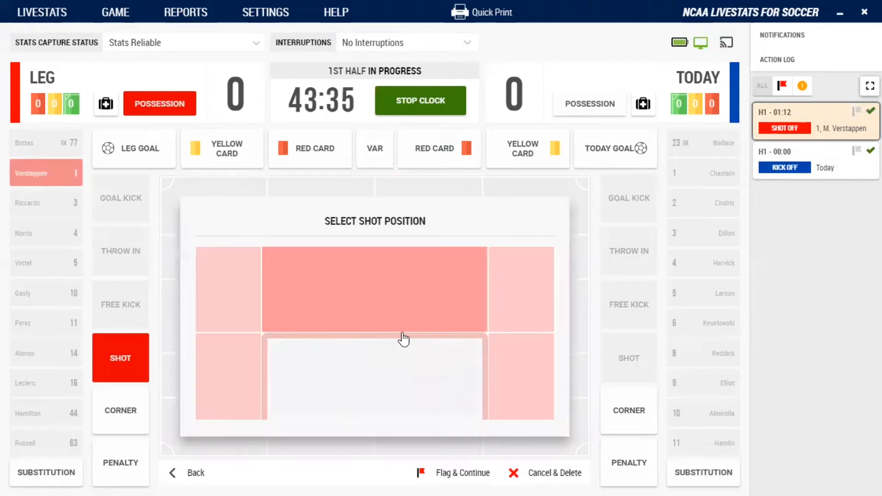
click(537, 370)
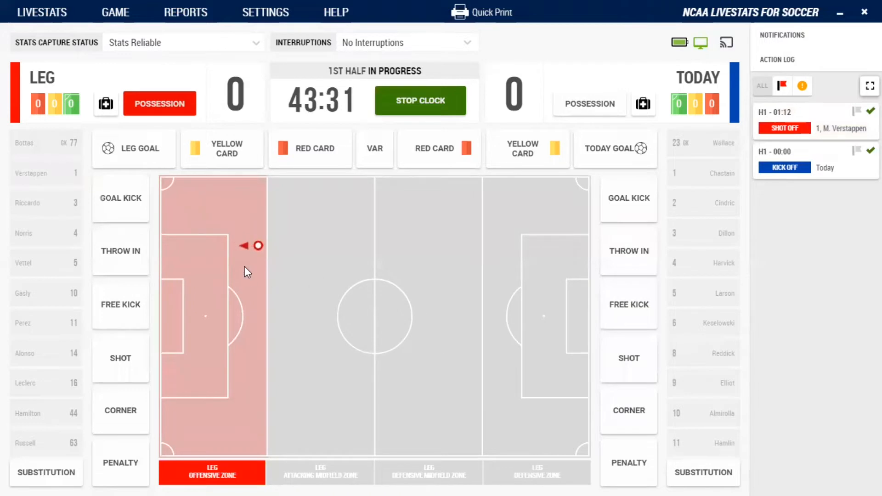
Record a Today goal kick landing in its defensive midfield zone, and plot the ball through the attacking midfield into Today's offensive zone.
click(619, 199)
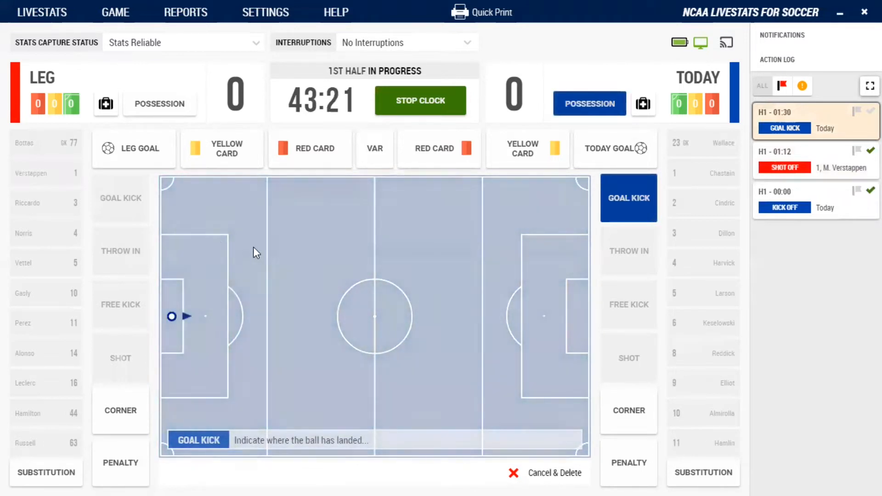
click(275, 252)
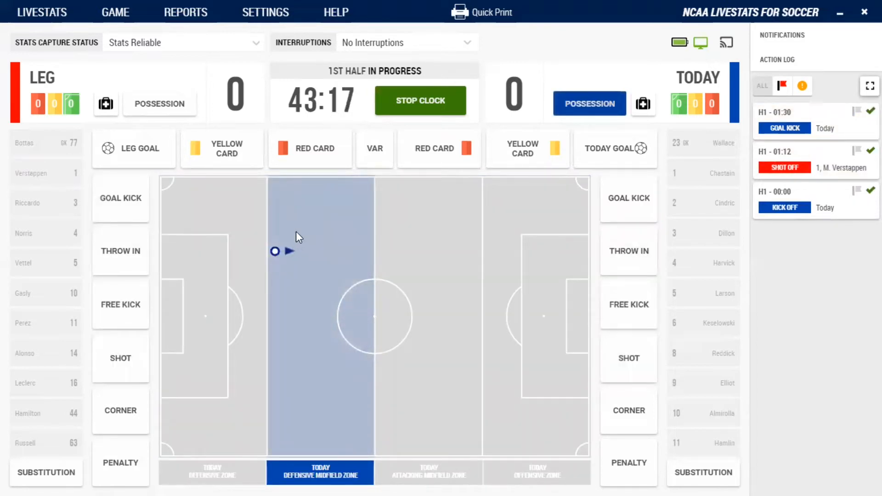
click(461, 319)
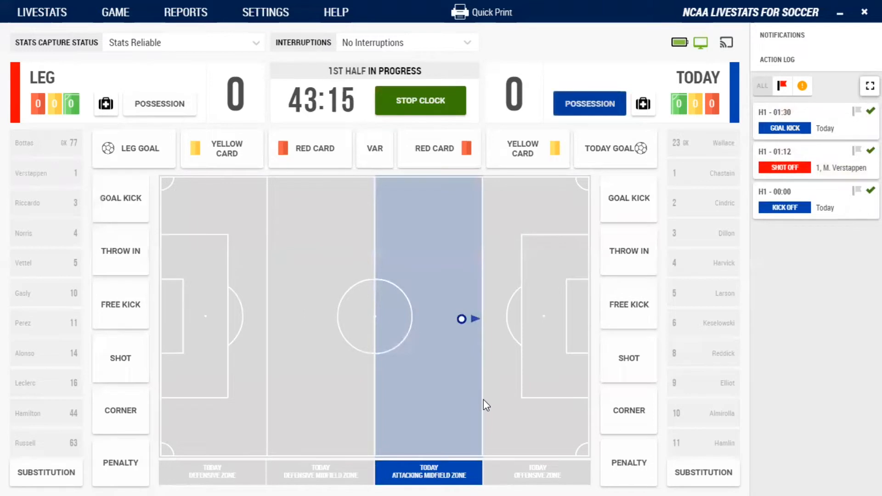
click(496, 392)
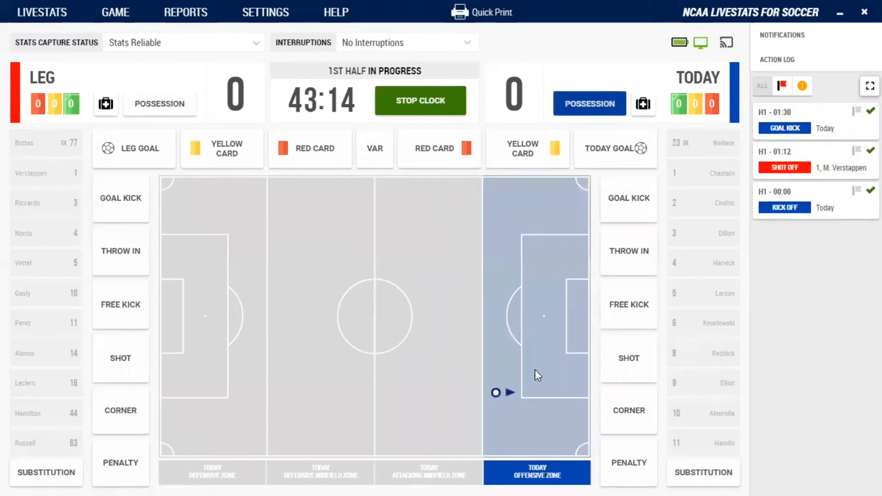
Record a Today free kick in its offensive zone for a foul by LEG number 44 on Today number 9, landing in the same zone.
click(609, 305)
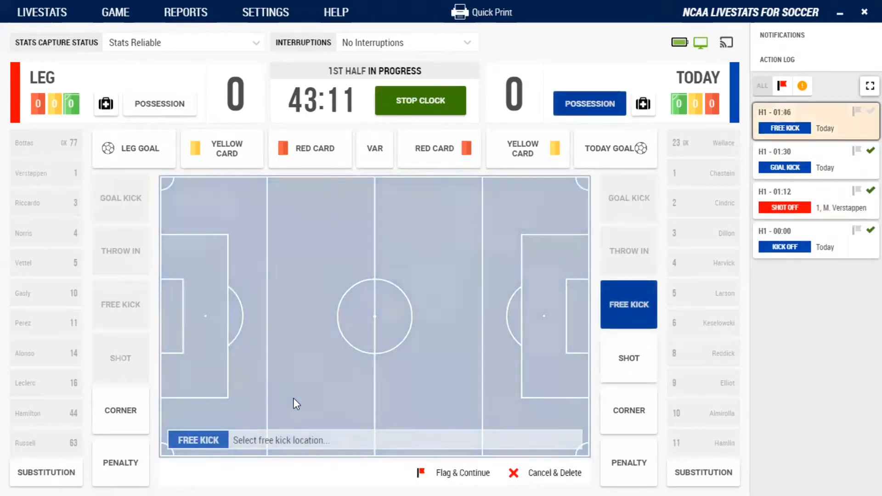
click(490, 388)
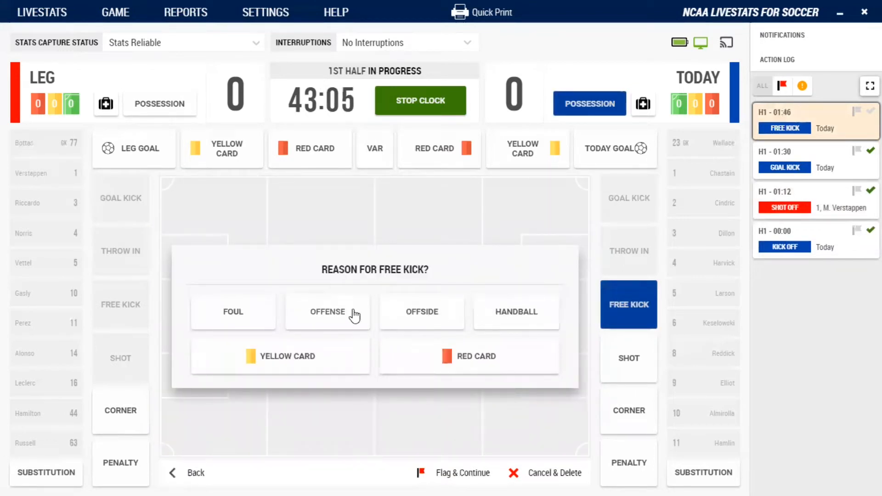
click(243, 313)
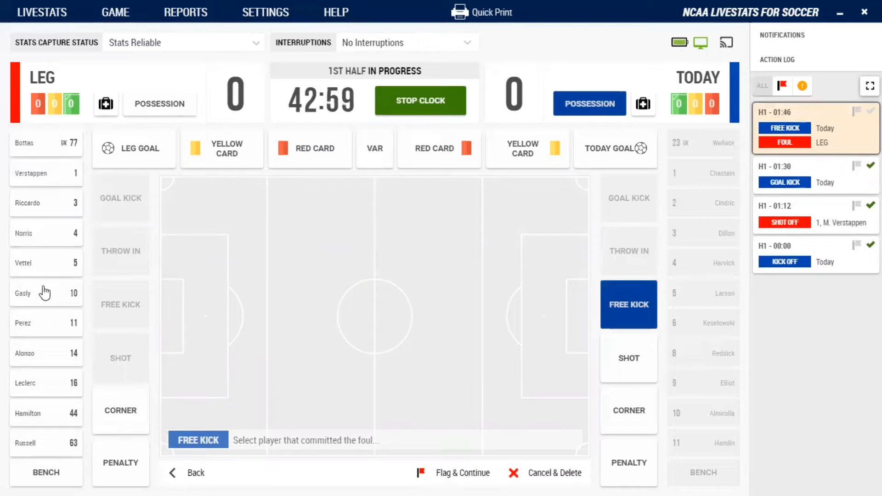
click(57, 413)
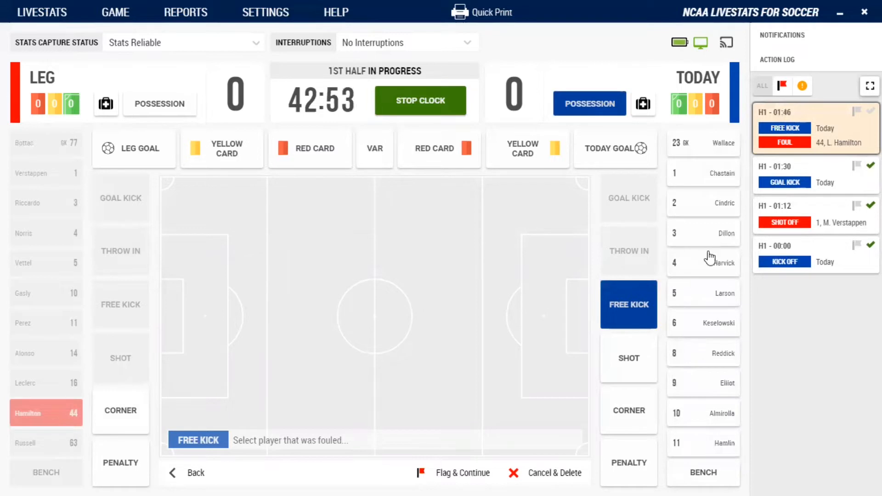
click(705, 388)
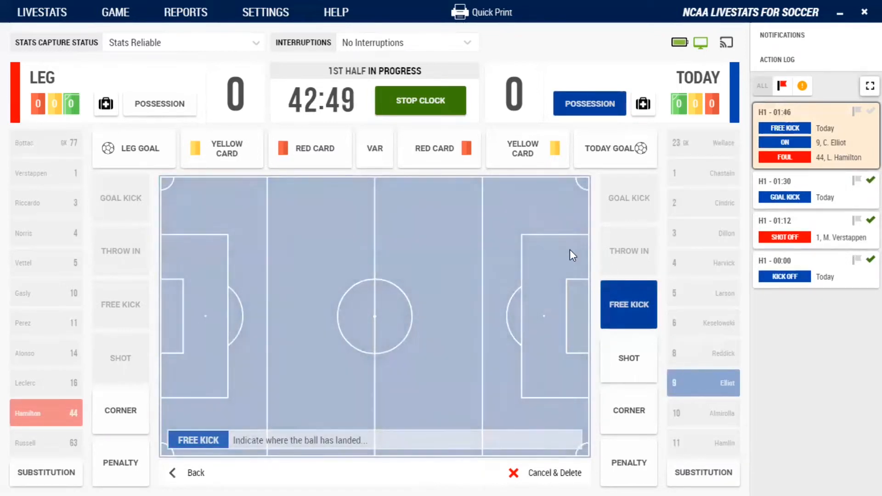
click(526, 209)
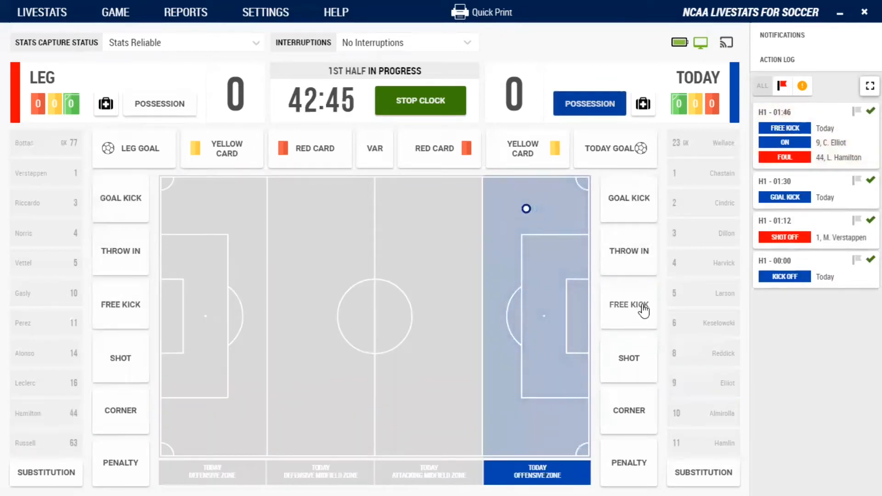
Record a Today shot by player number 11 from the offensive zone, on target in the goal's upper-left section, with a goalkeeper save.
click(621, 371)
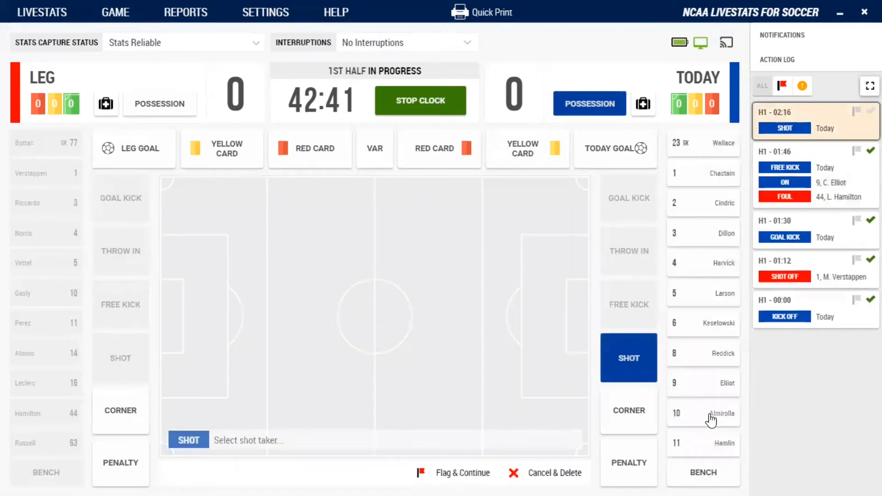
click(692, 441)
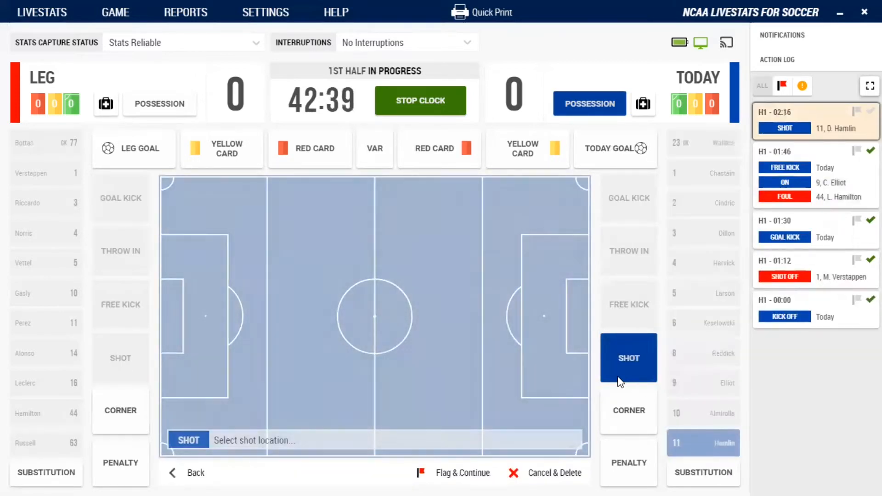
click(539, 220)
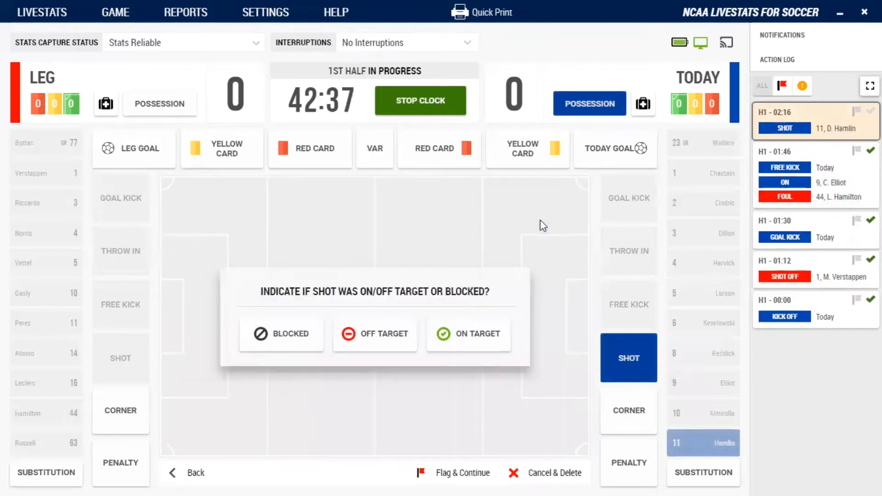
click(468, 335)
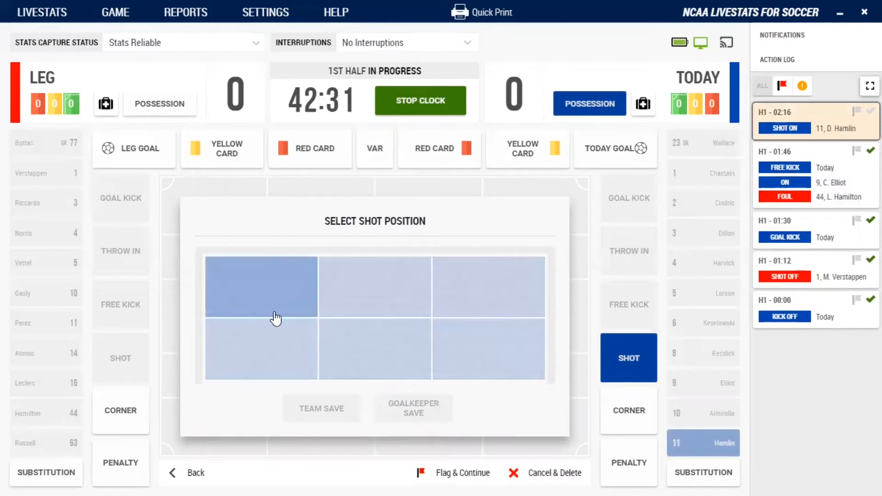
click(296, 300)
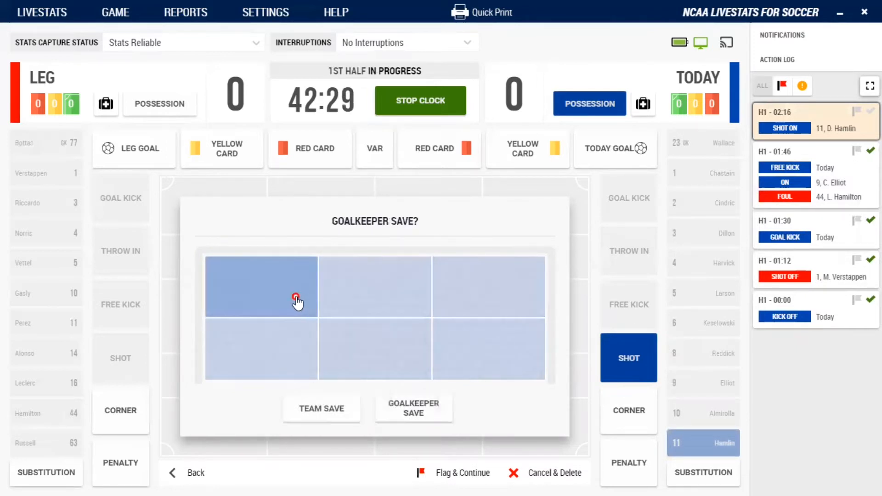
click(243, 282)
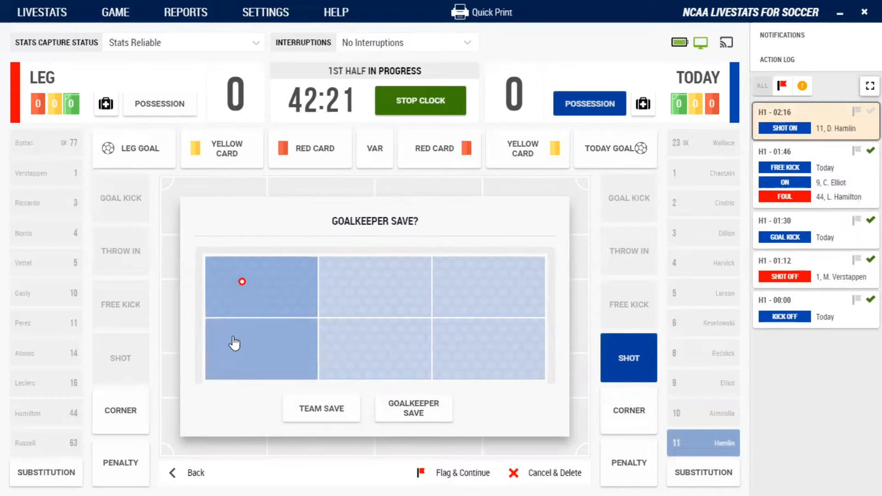
click(224, 286)
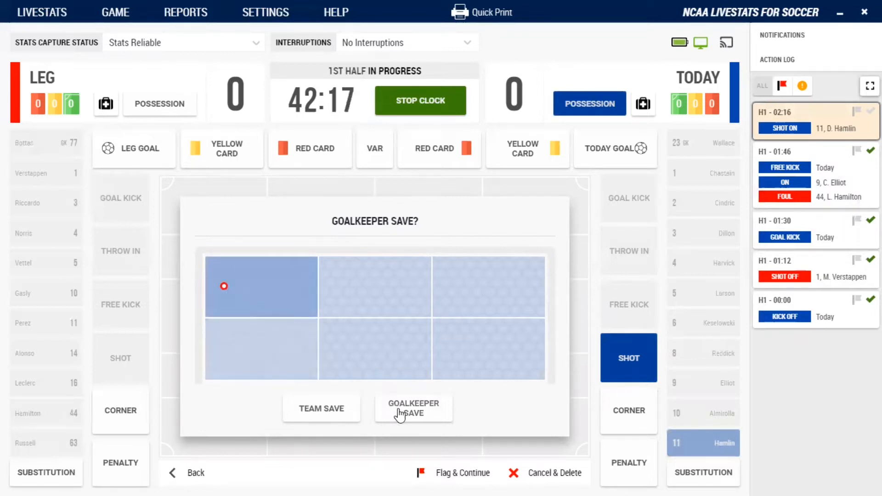
click(412, 413)
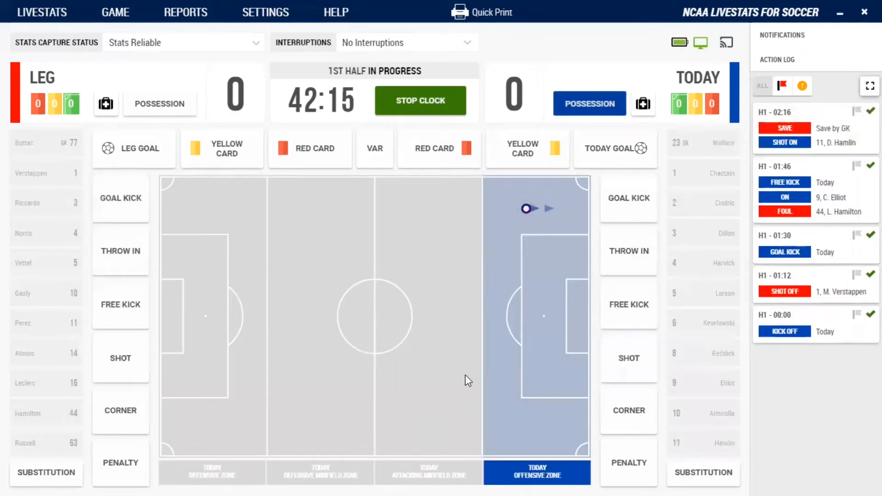
Switch possession to LEG in its defensive zone and plot the ball through its defensive midfield into its attacking midfield zone near the upper touchline.
click(557, 248)
click(558, 247)
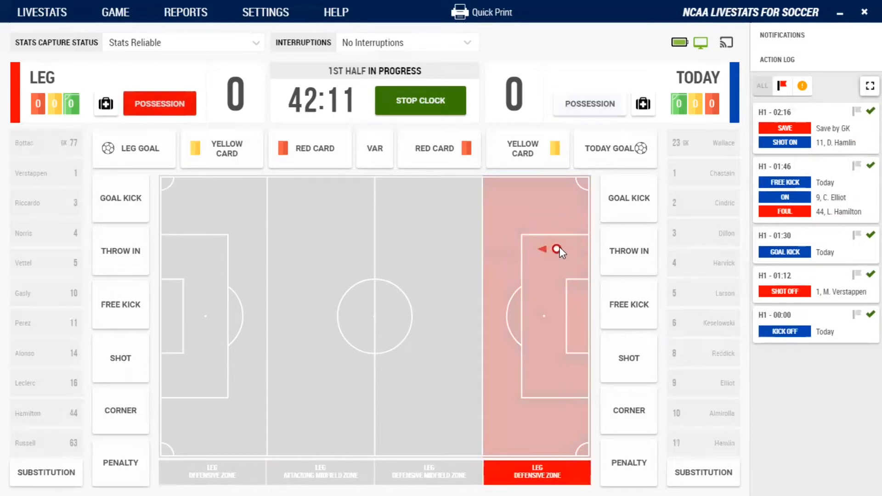
click(418, 234)
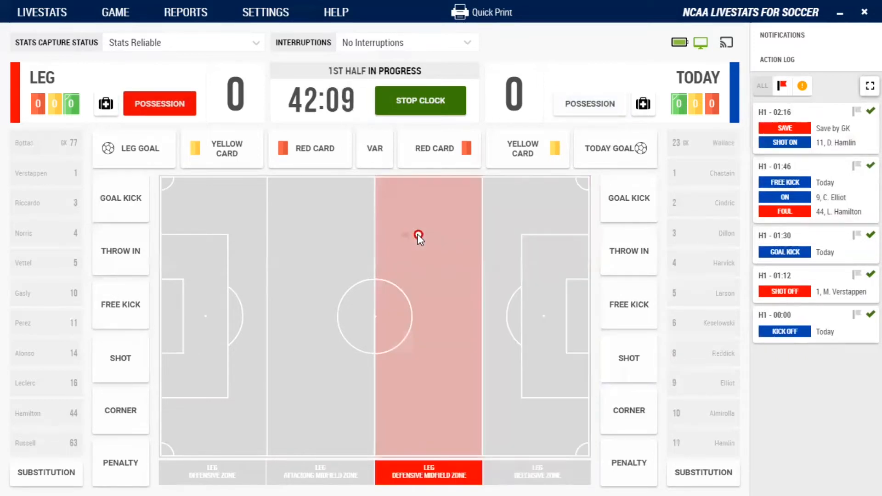
click(371, 223)
click(353, 183)
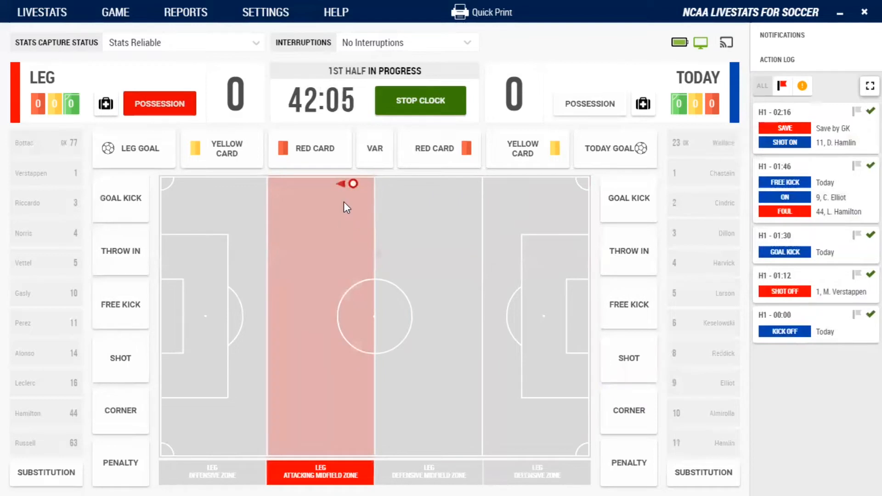
click(344, 202)
Record a LEG throw-in from the upper touchline of its attacking midfield zone, with the ball landing in that zone.
click(137, 257)
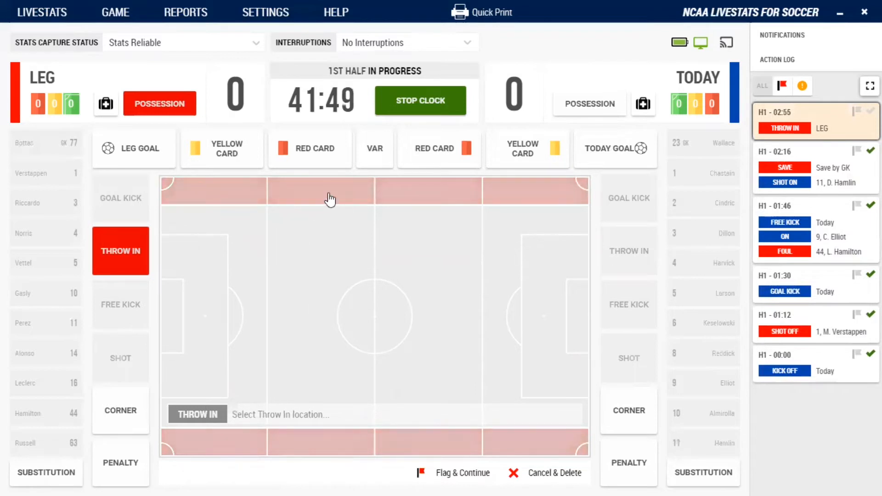
click(314, 184)
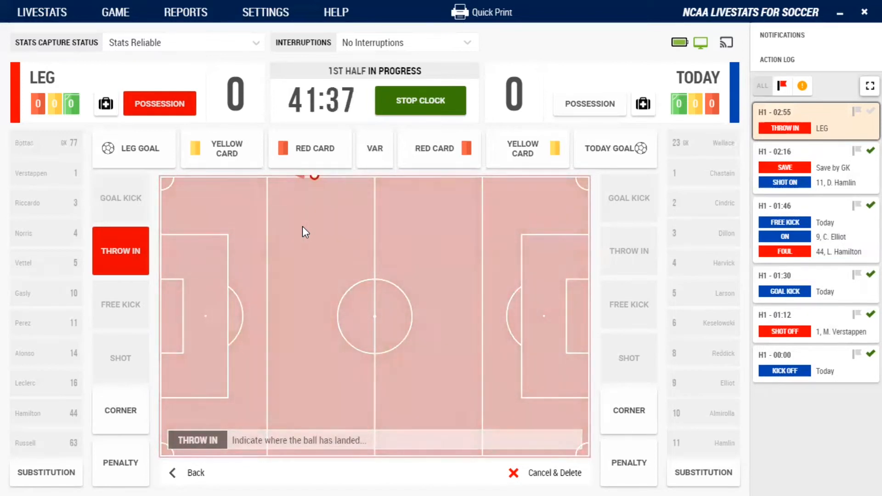
click(302, 226)
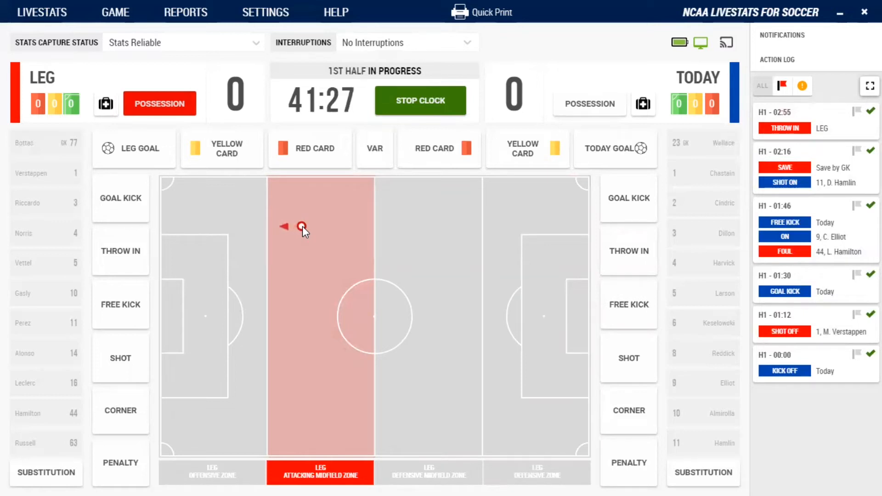
Stop and restart the game clock, and plot three LEG ball positions in its offensive zone, moving toward the lower corner.
key(space)
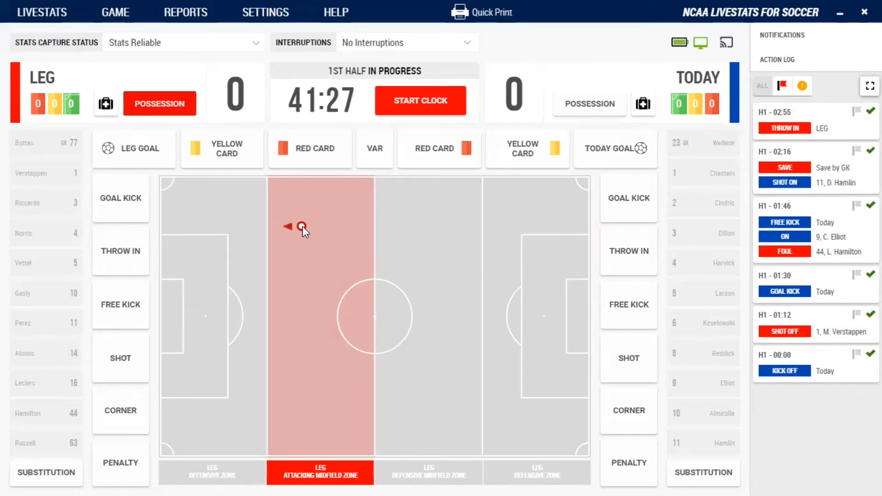
key(space)
click(248, 260)
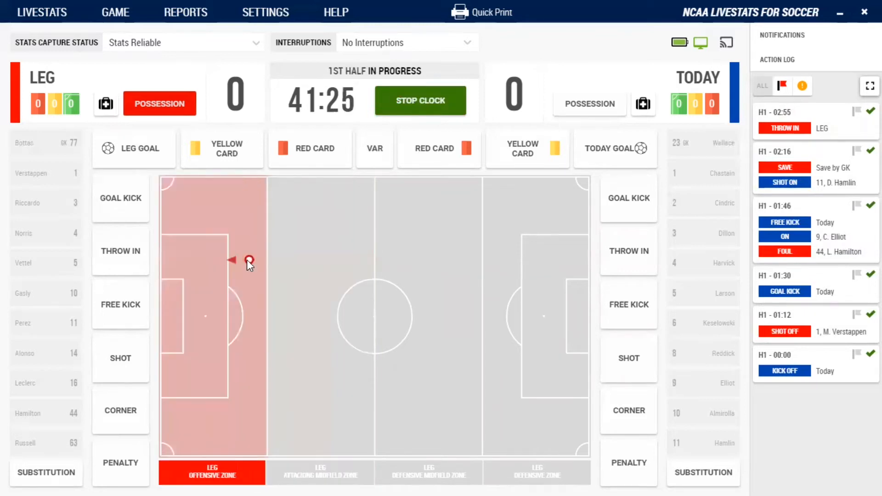
click(241, 400)
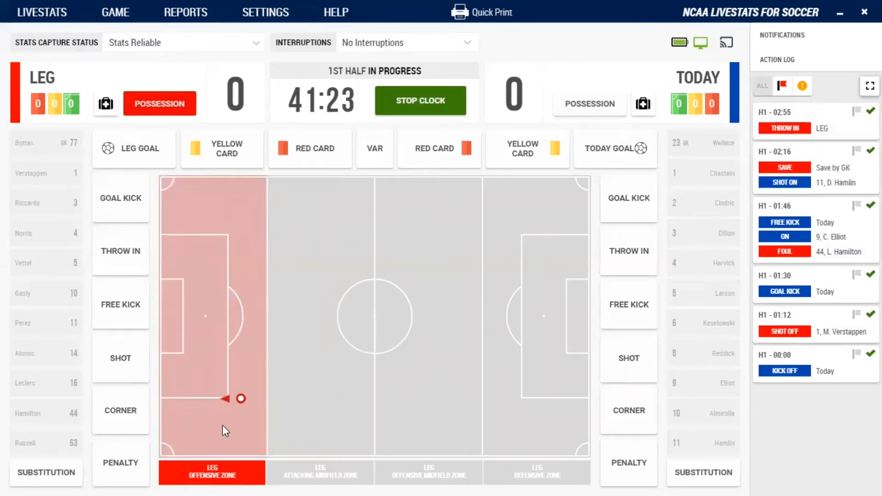
click(214, 426)
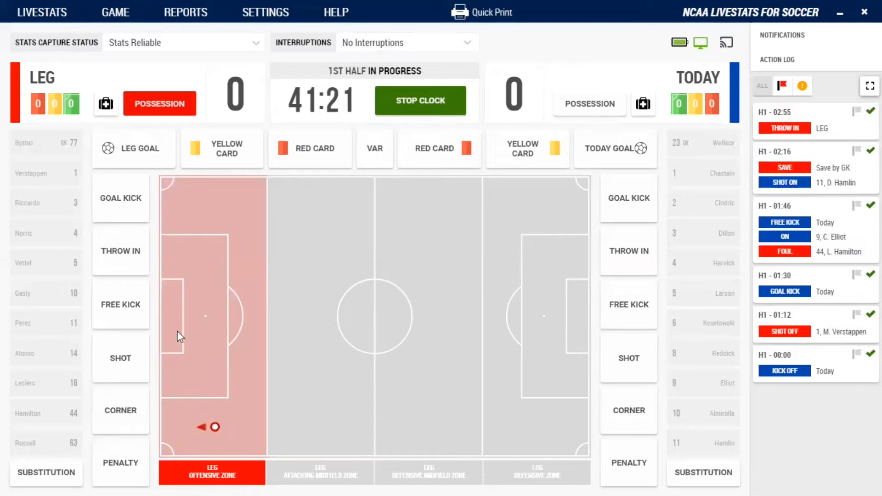
Start a LEG goal kick entry, and cancel and delete it.
click(127, 201)
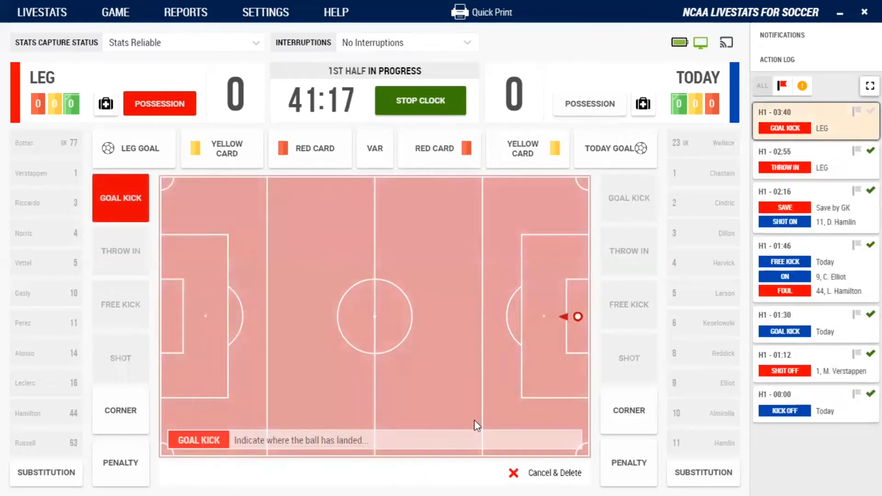
click(520, 480)
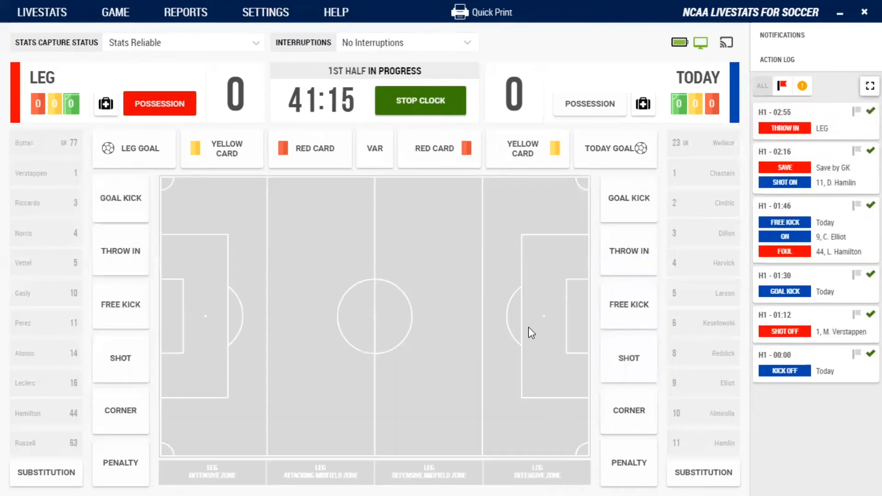
Plot the LEG ball from its attacking midfield zone into its offensive zone, and record a TODAY goal kick landing in TODAY's defensive zone.
click(283, 224)
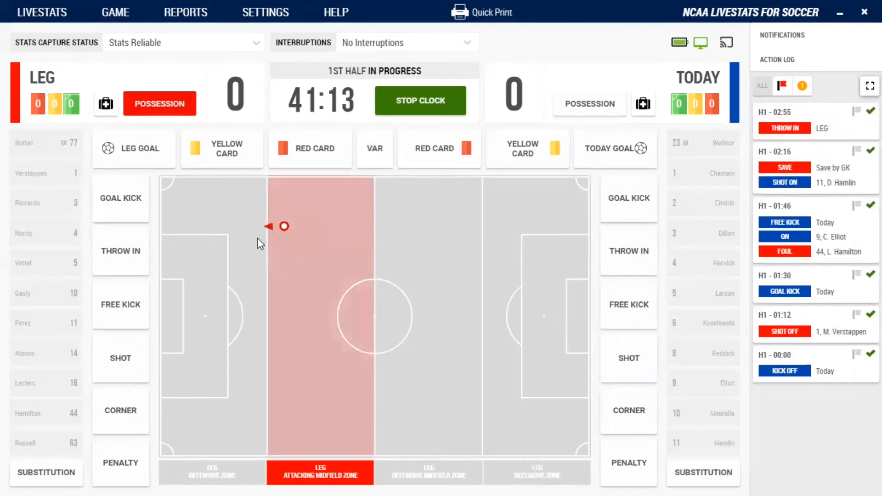
click(258, 237)
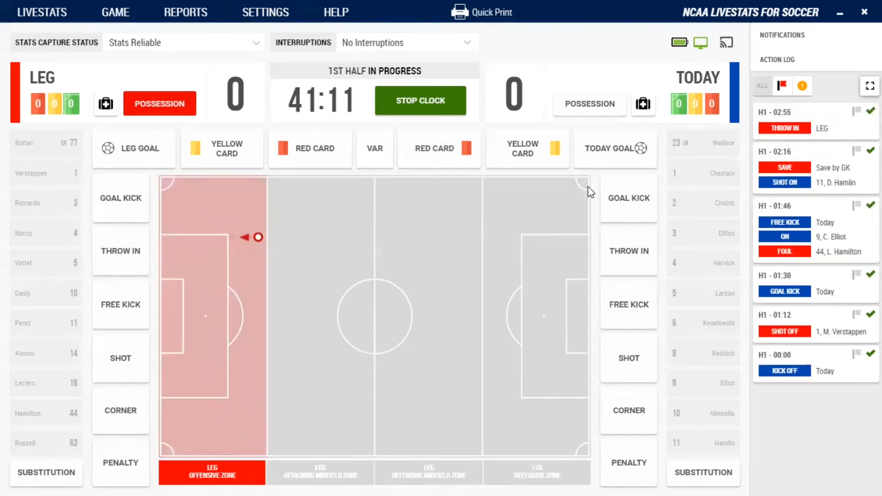
click(623, 208)
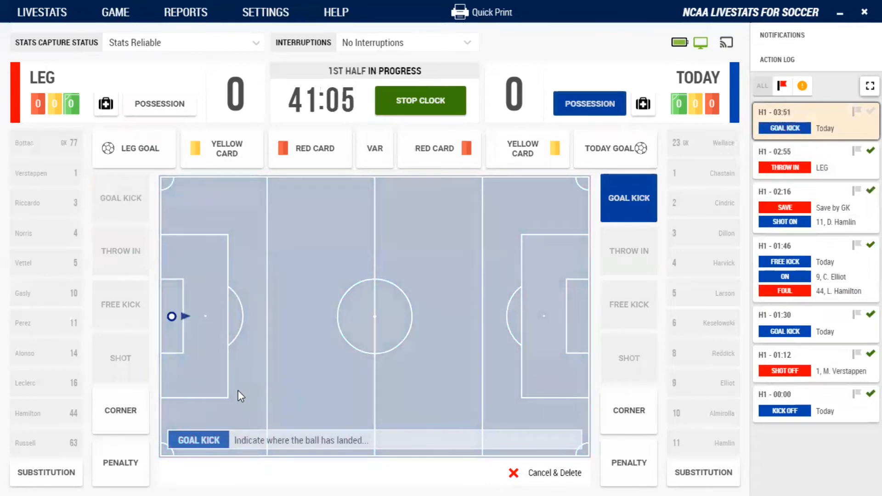
click(224, 370)
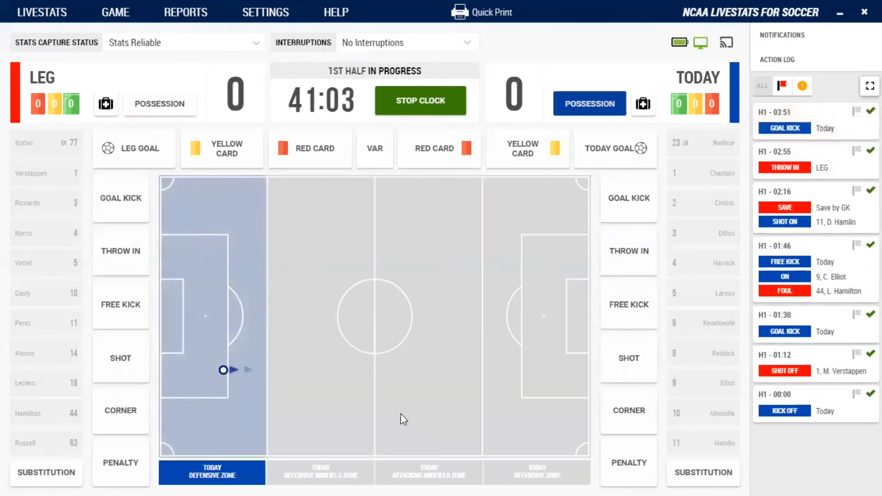
Plot the TODAY ball through its defensive and attacking midfield zones into its offensive zone, just outside the lower part of the penalty area.
click(359, 411)
click(418, 407)
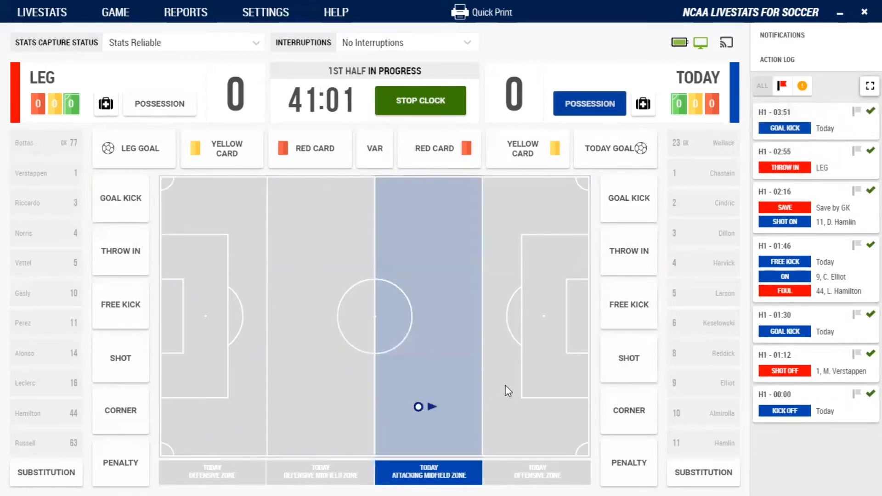
click(506, 387)
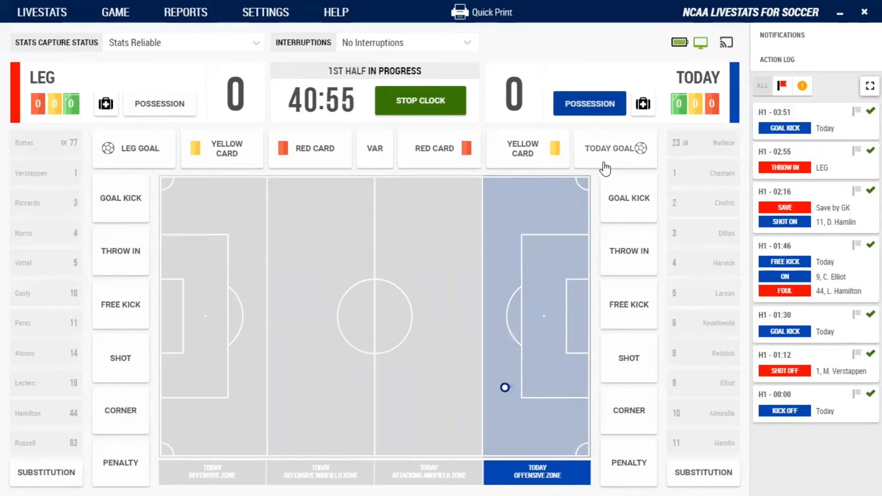
Record an on-target TODAY shot by number 9 from the penalty area's lower corner, placed in the goal's bottom-centre section, with a goalkeeper save.
click(638, 373)
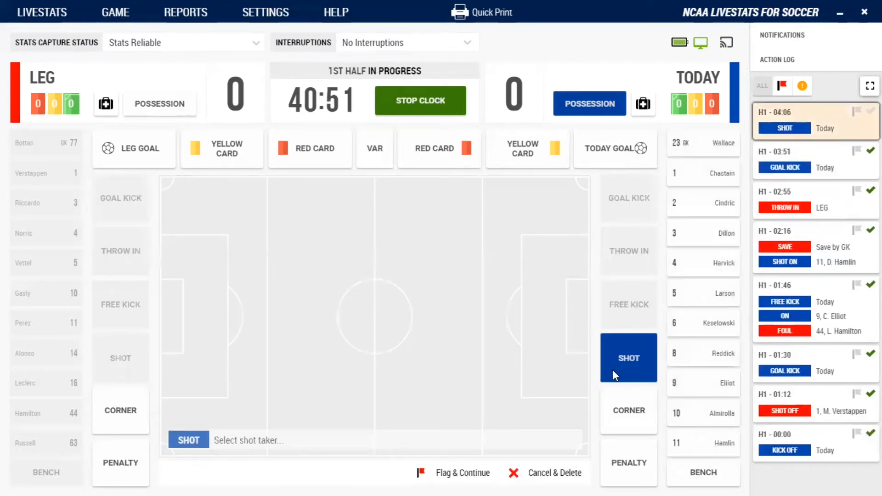
click(707, 386)
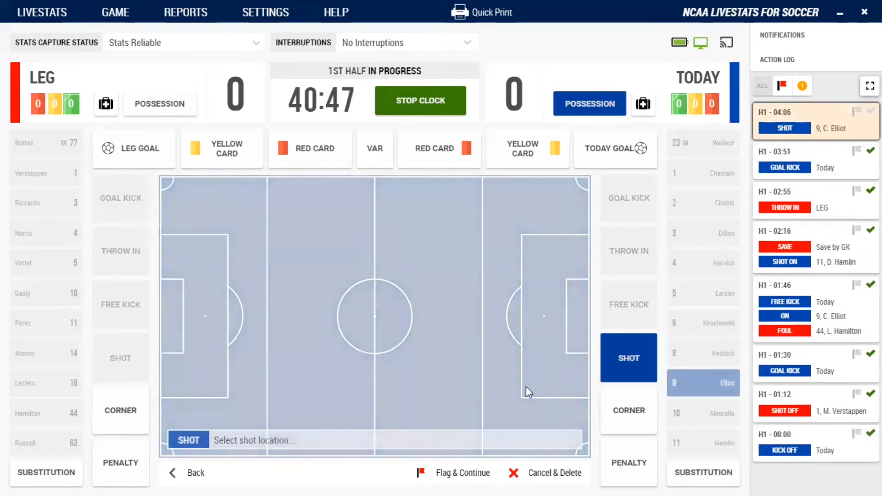
click(528, 392)
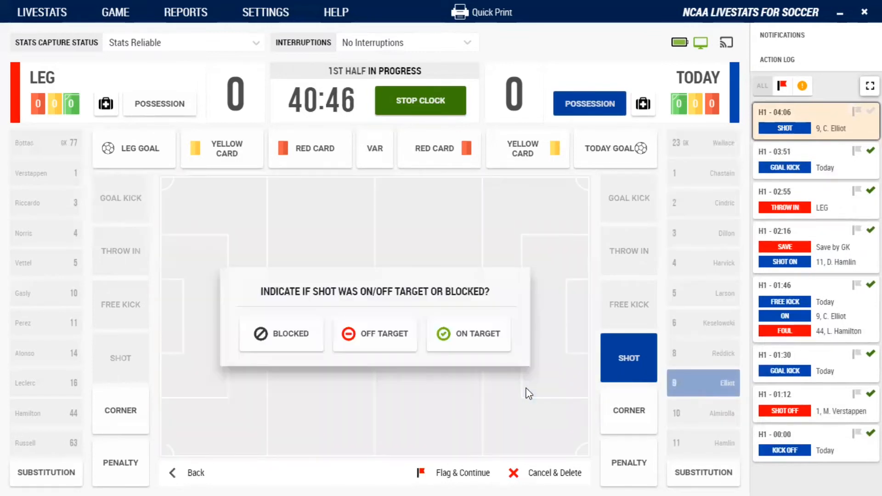
click(448, 342)
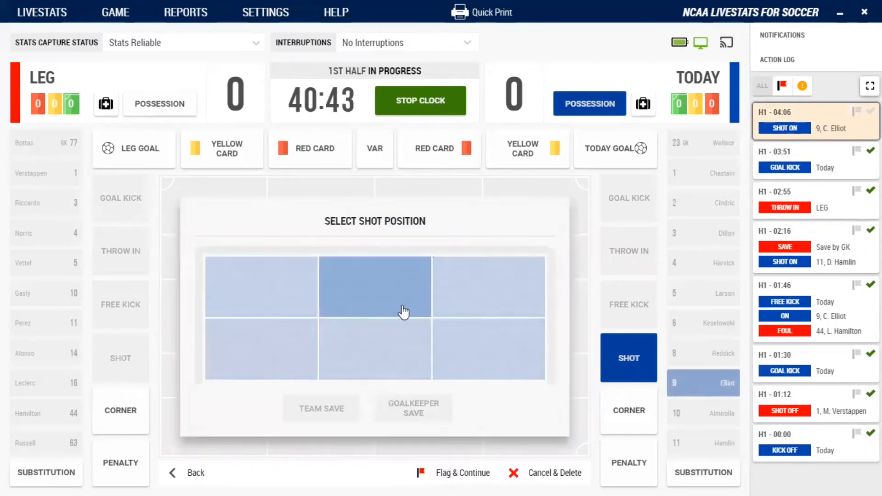
click(400, 328)
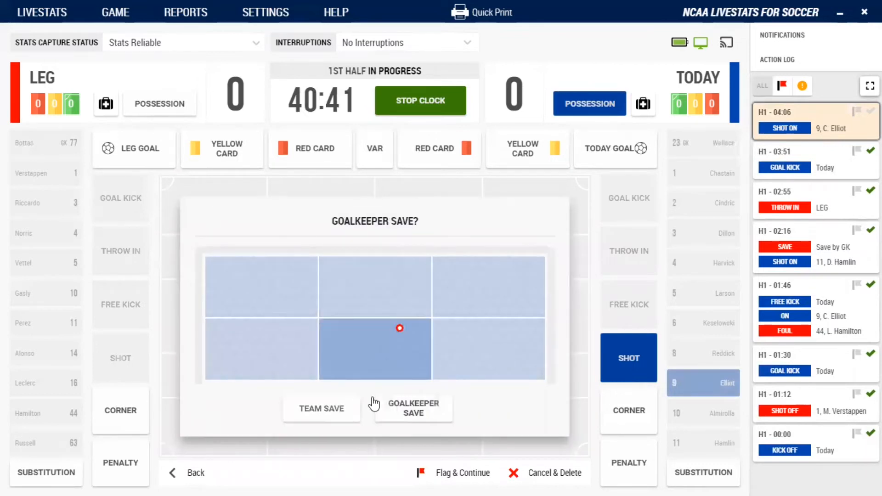
click(407, 410)
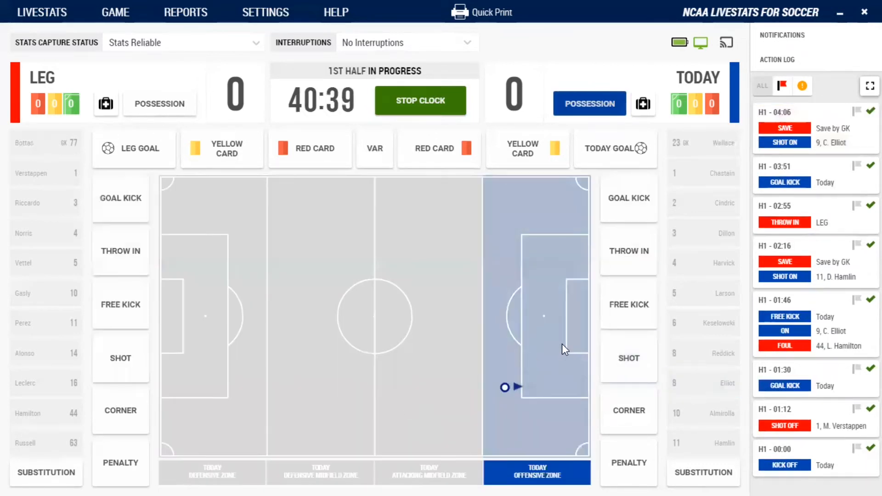
Plot the TODAY ball just in front of the goal area, stop the clock, and start a TODAY goal entry scored by number 3.
click(562, 305)
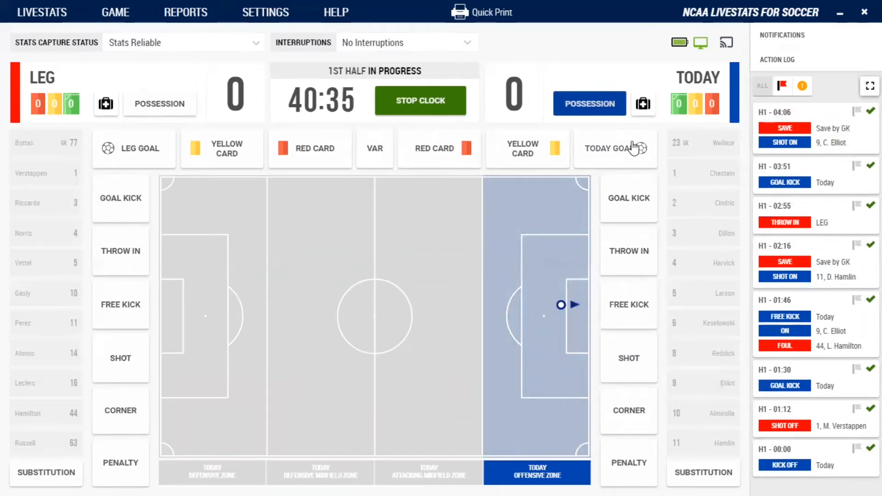
key(space)
click(631, 149)
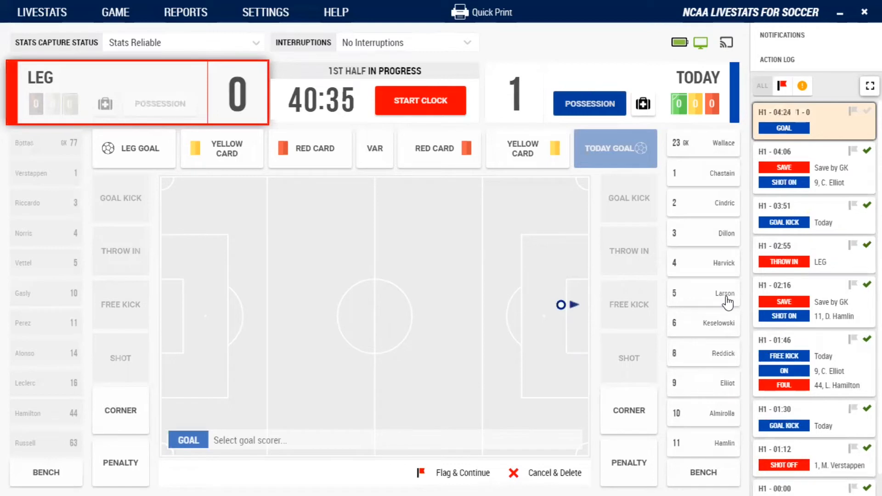
click(726, 233)
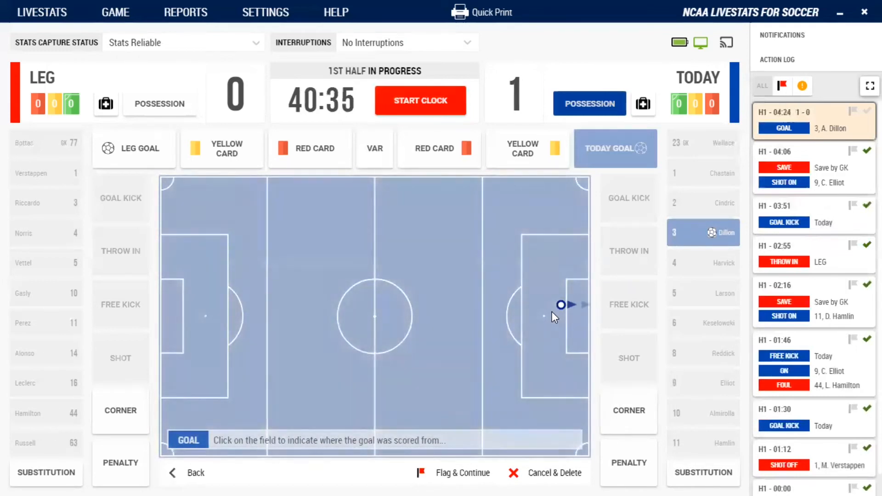
Locate the goal's shot just outside the goal area, place it in the net's bottom-right section with type Other, and credit assist 1 to number 9.
click(561, 308)
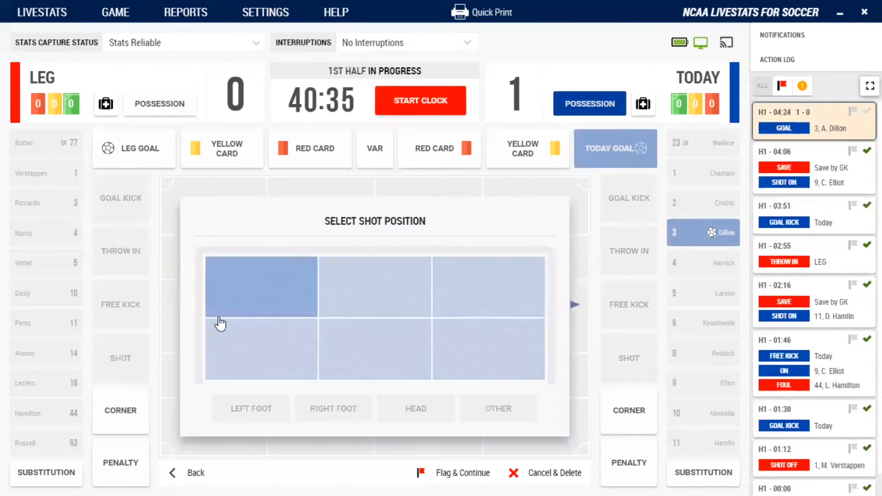
click(504, 365)
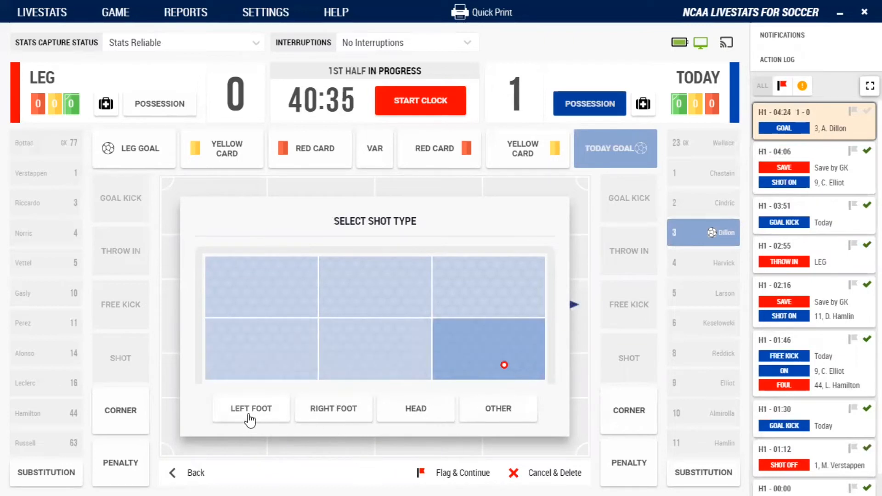
click(491, 407)
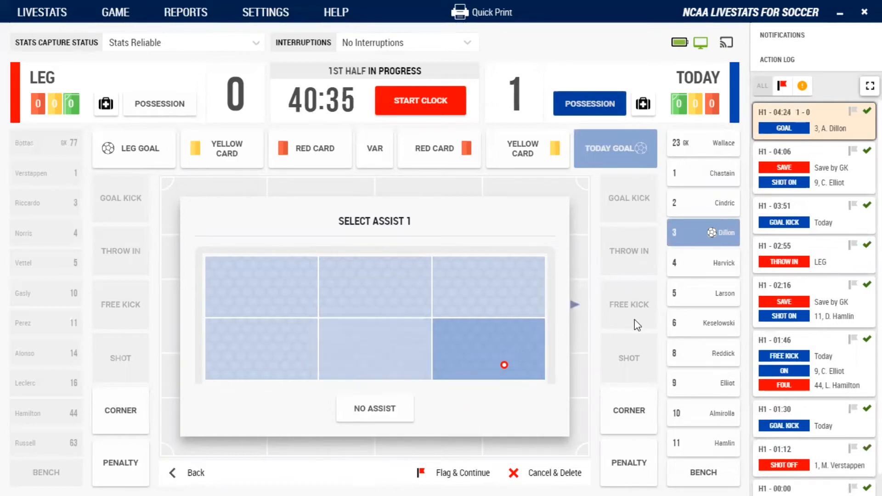
click(705, 394)
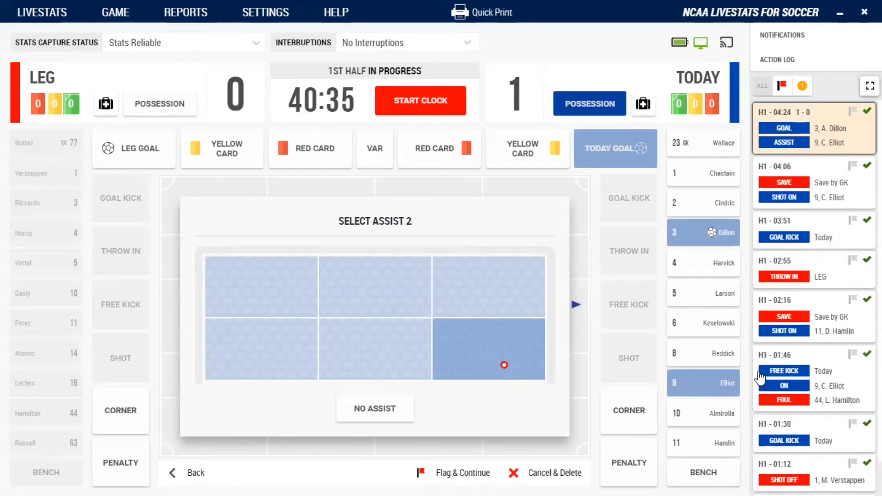
Flag and save the 04:06 shot and save action, and complete the goal entry with no second assist.
click(855, 170)
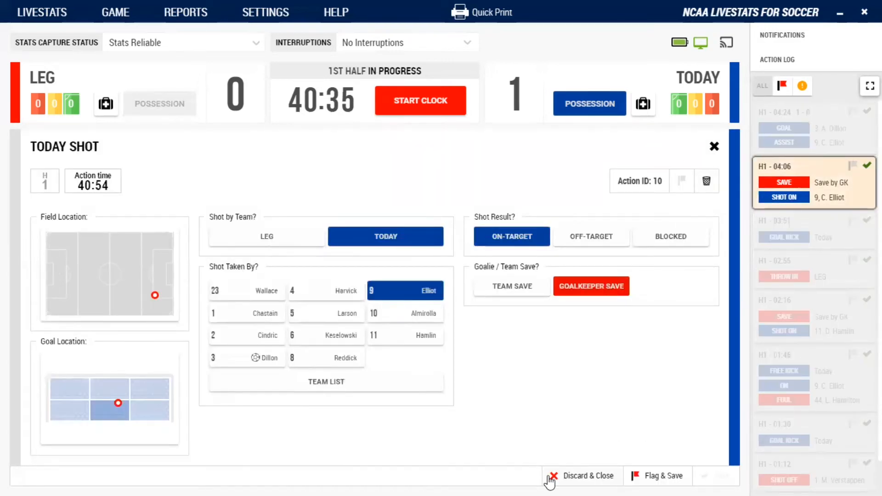
click(652, 478)
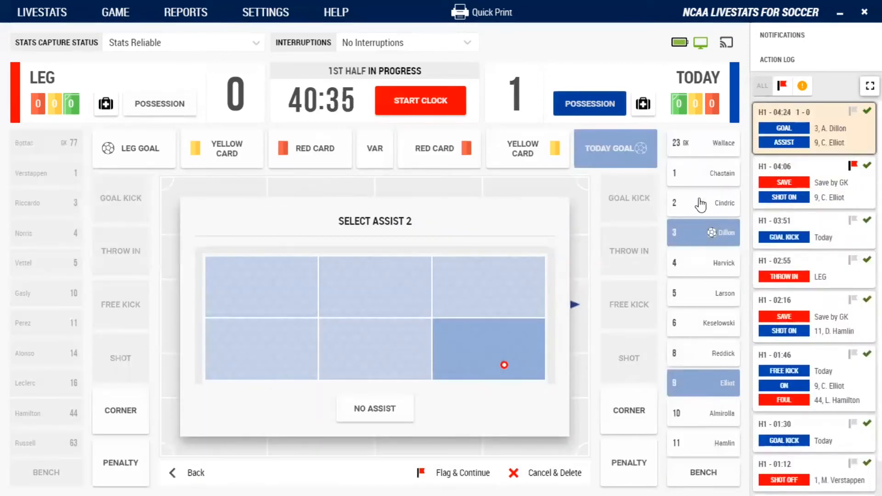
click(373, 416)
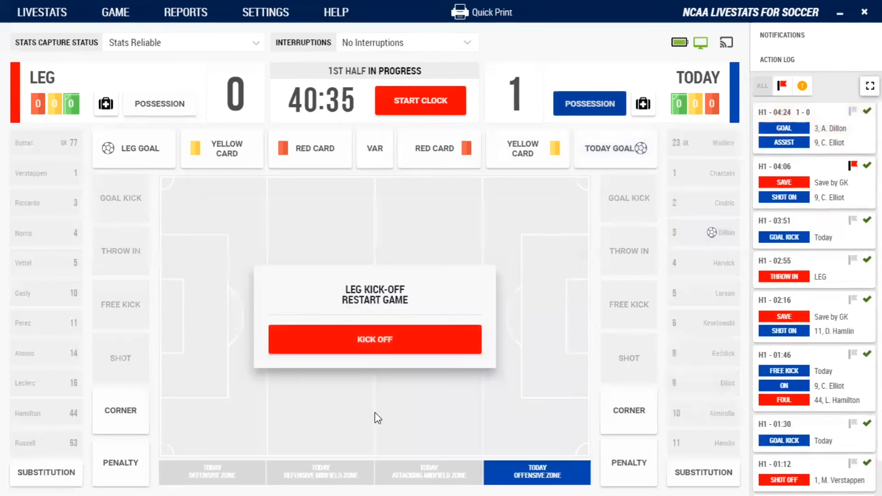
Record the LEG kick-off and plot the ball through its attacking midfield zone into its offensive zone near the goal line.
click(419, 350)
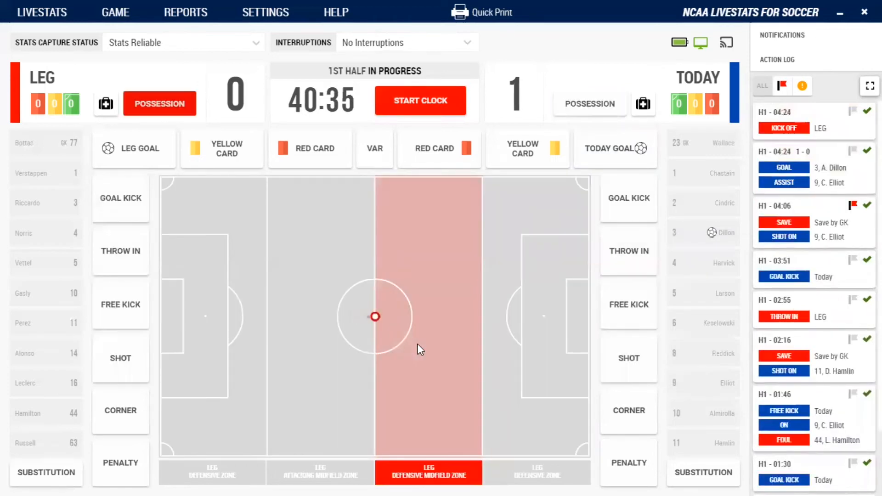
click(335, 362)
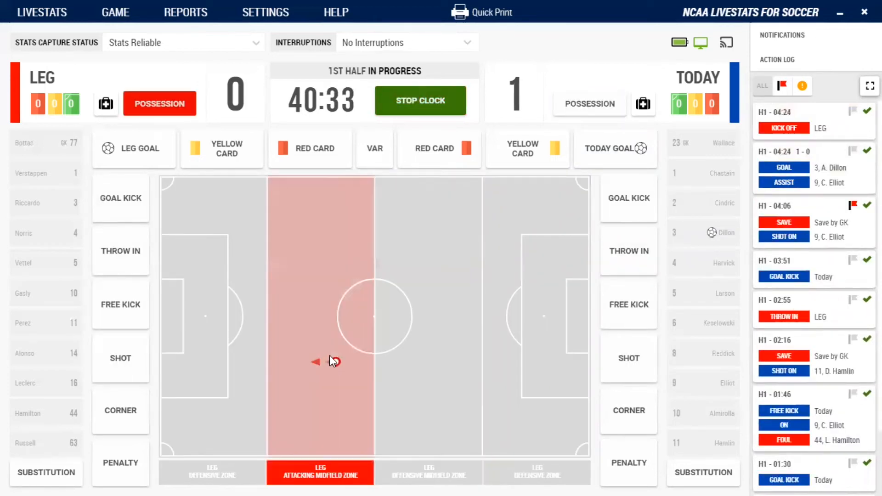
click(171, 396)
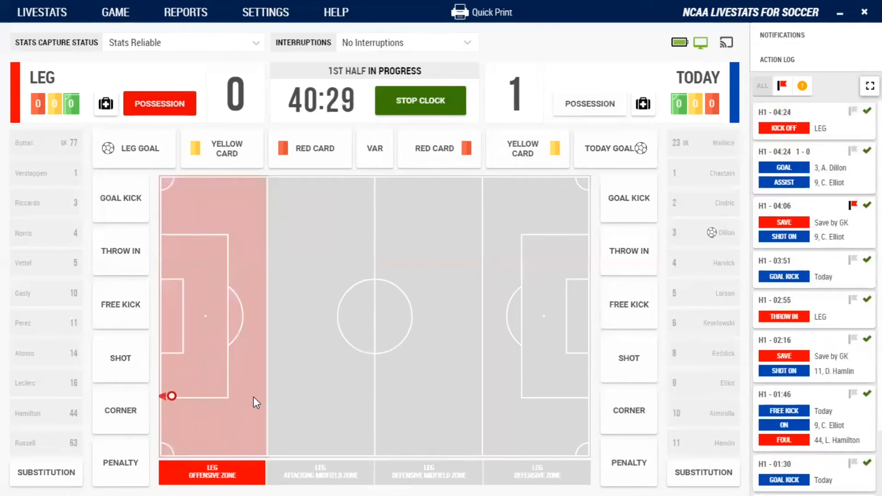
Start a TODAY throw-in entry from the lower touchline of its defensive zone.
click(645, 258)
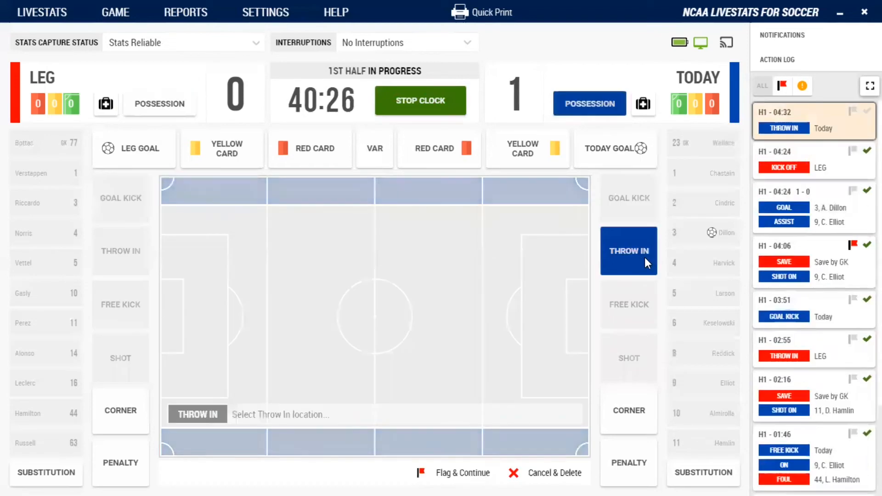
click(209, 450)
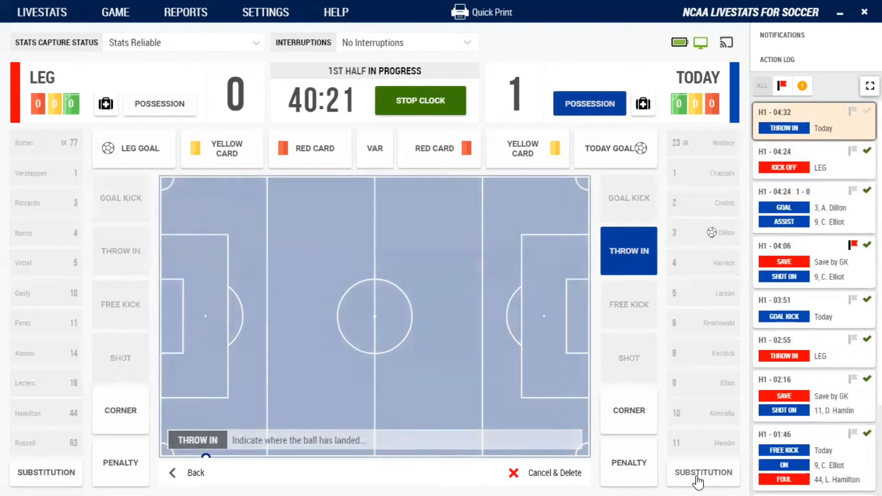
Substitute two TODAY players in the line-up: number 16 in for number 11, and number 7 in for number 1.
click(697, 480)
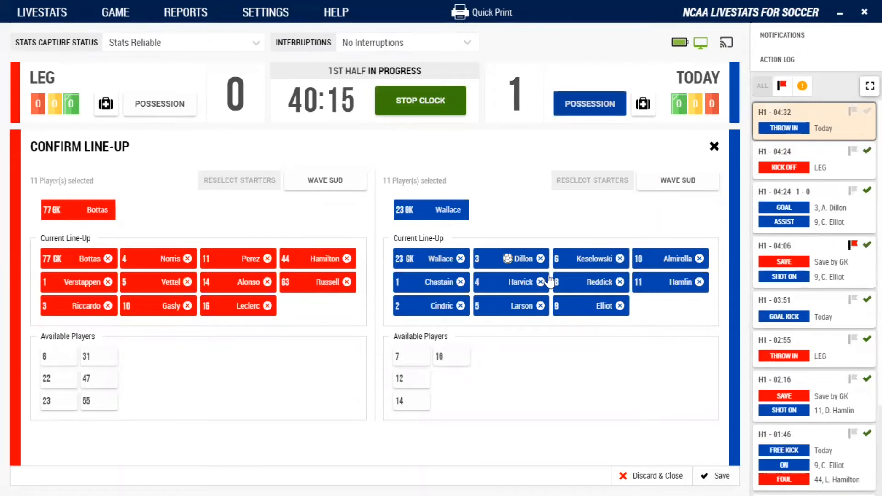
click(700, 282)
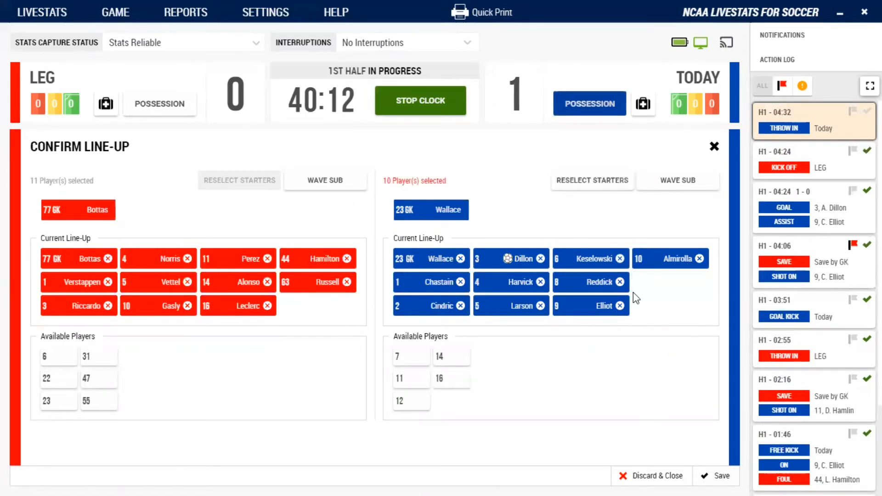
click(444, 380)
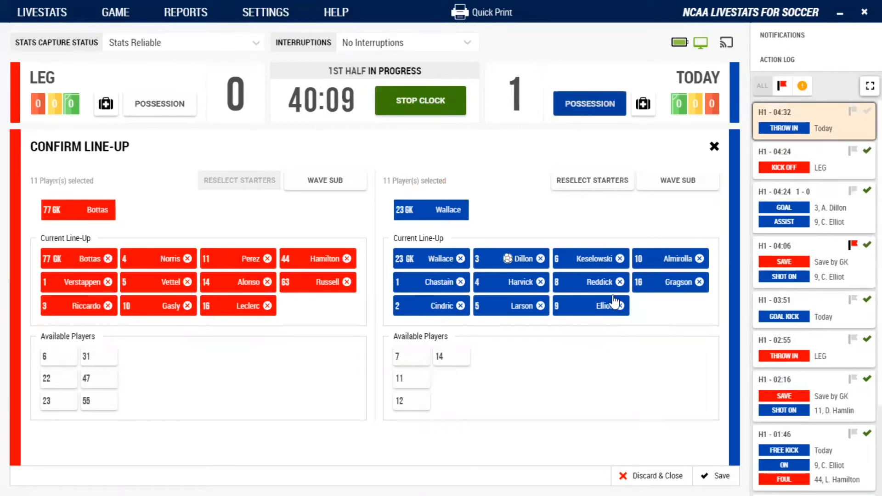
click(460, 282)
click(411, 379)
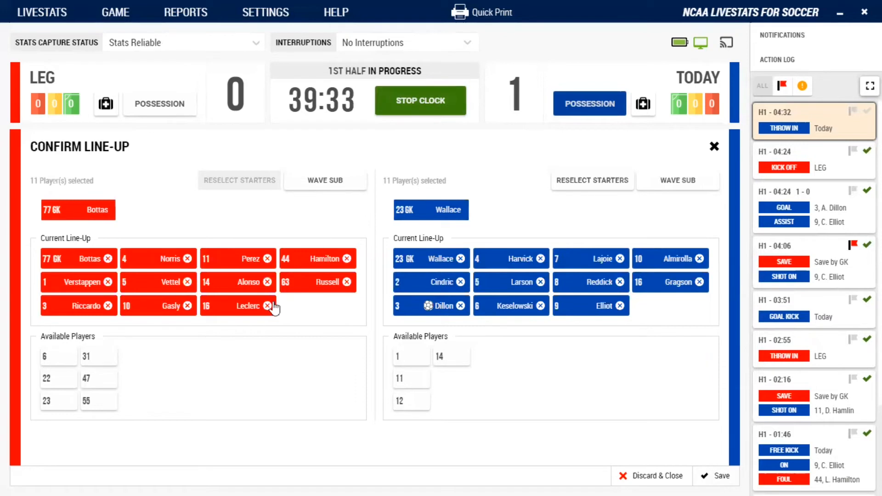
Swap two LEG players in the line-up: number 6 in for number 10, and number 22 in for number 63.
click(68, 358)
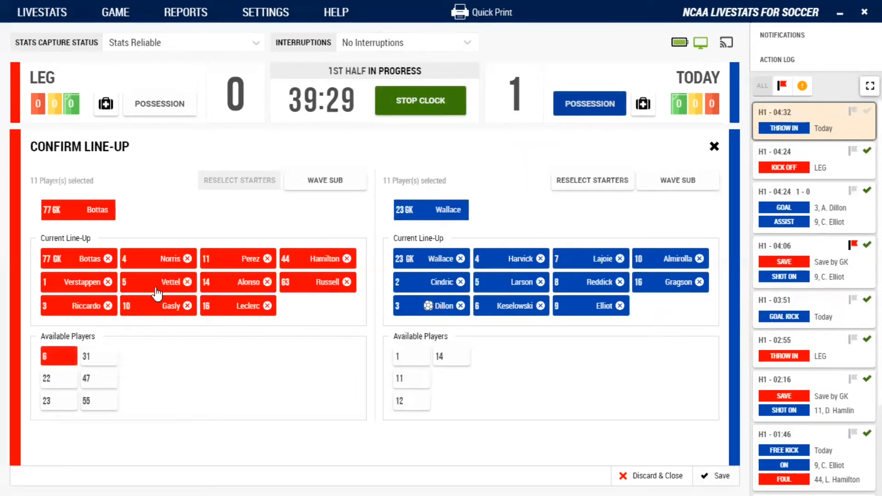
click(168, 312)
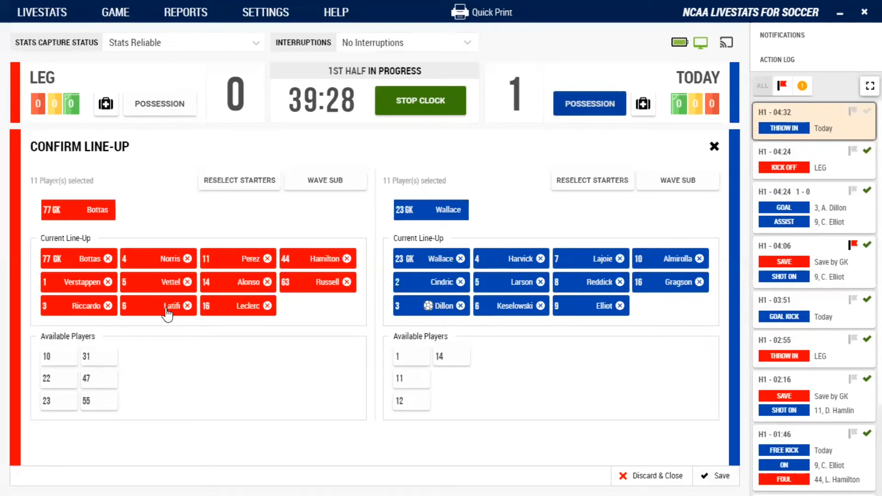
click(65, 383)
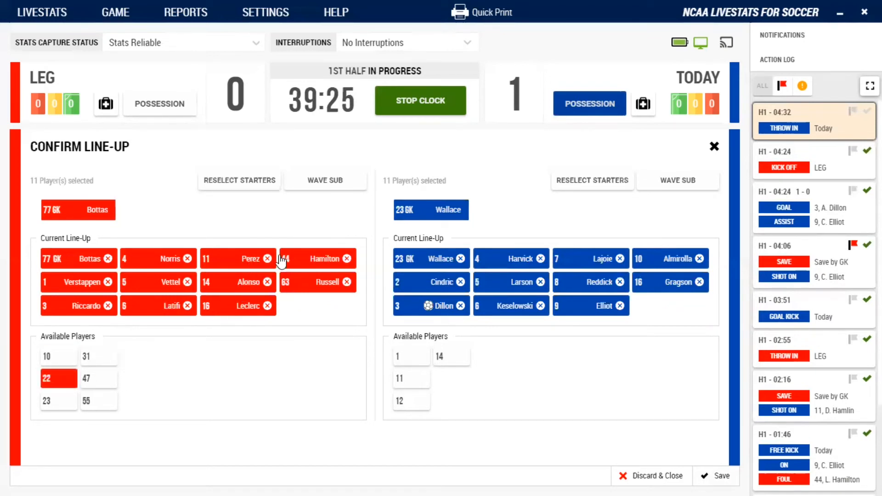
click(304, 281)
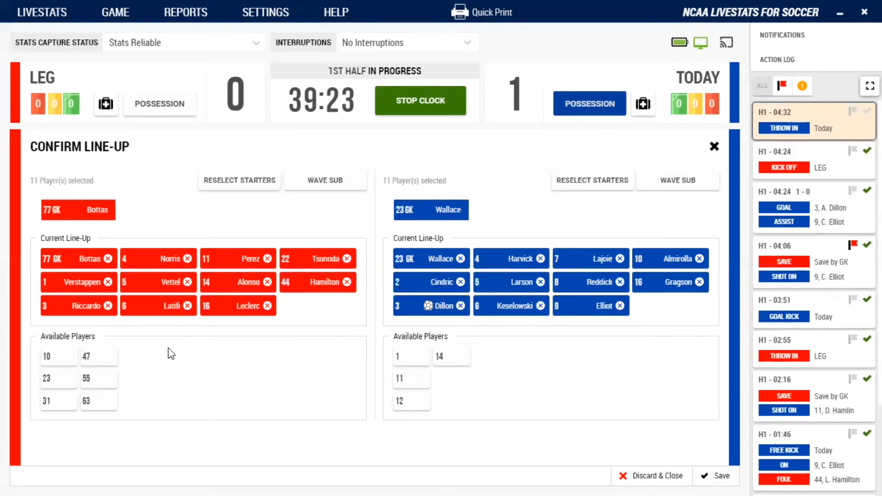
Substitute LEG number 55 in for number 14, then save and confirm the line-up for both teams.
click(106, 381)
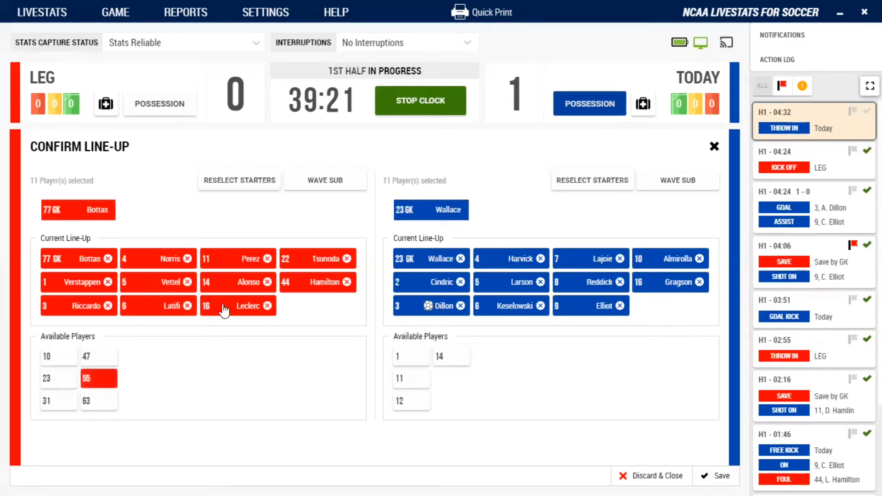
click(236, 291)
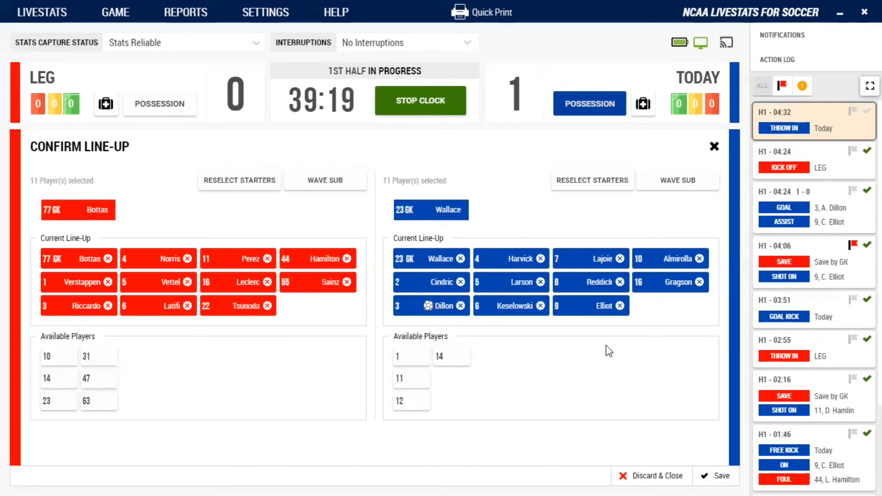
click(722, 478)
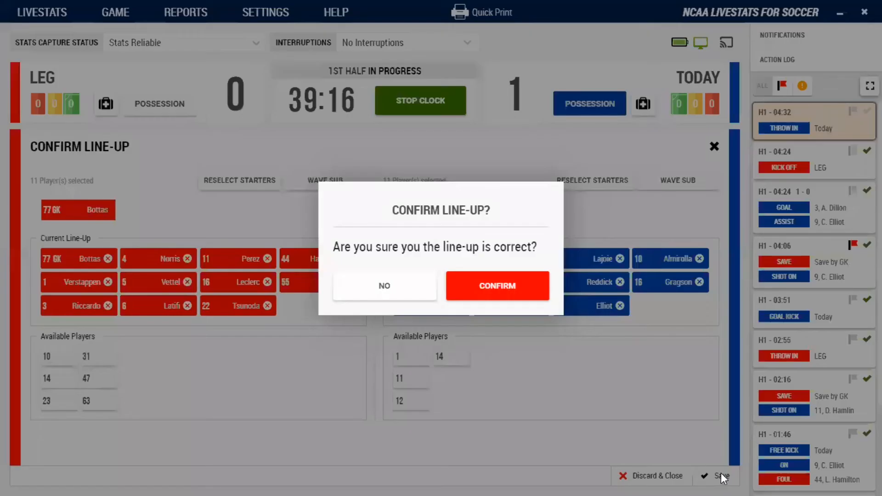
click(496, 297)
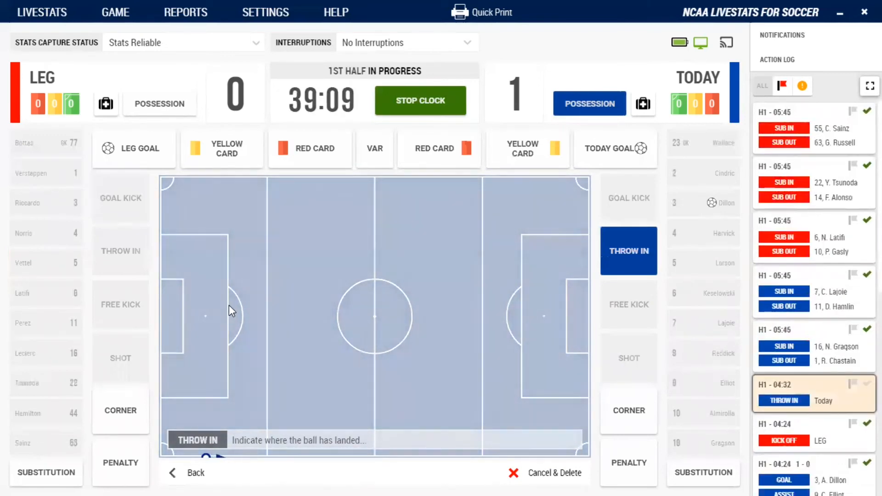
Land the TODAY throw-in in its defensive zone and plot the ball through both midfield zones into its offensive zone.
click(229, 304)
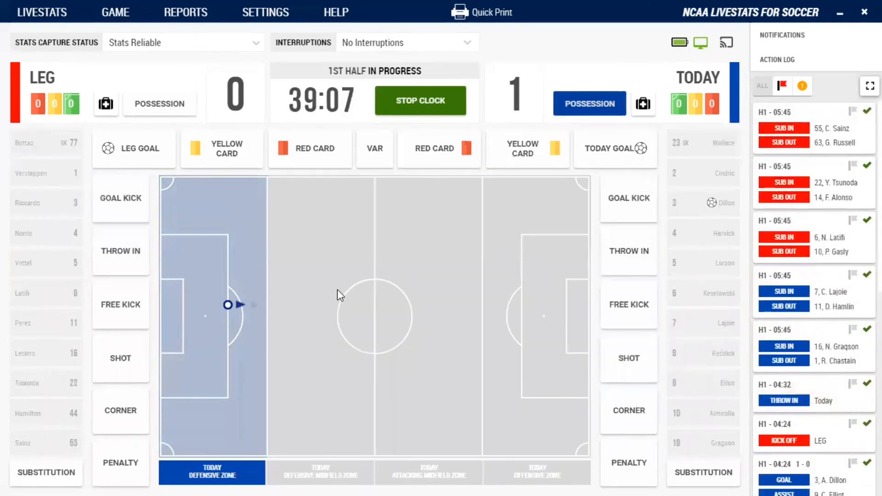
click(322, 341)
click(441, 322)
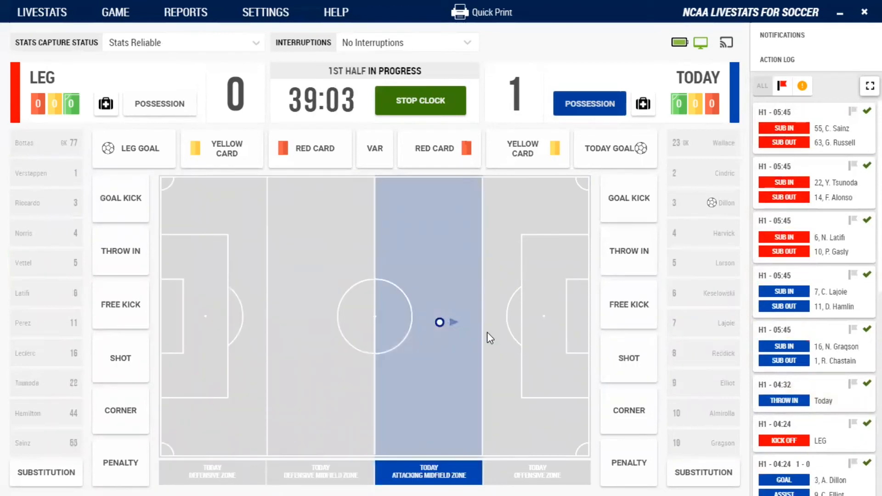
click(513, 375)
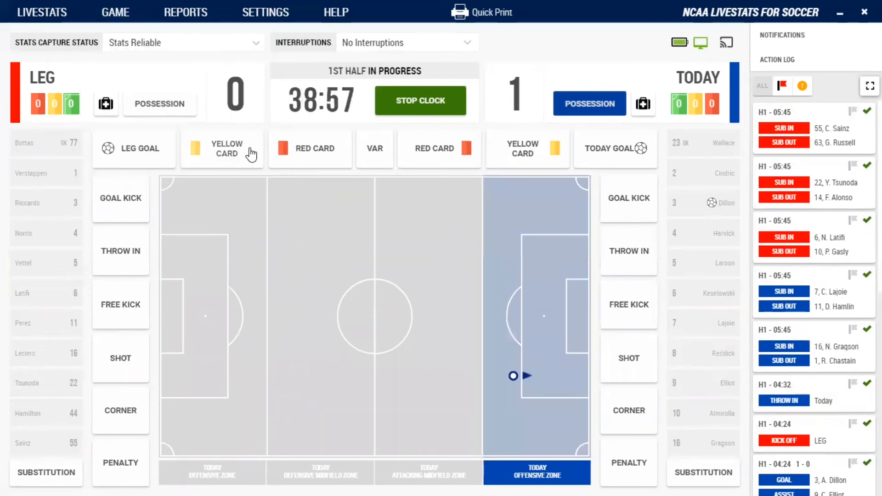
Record a yellow card for LEG number 44 with unsporting conduct as the booking reason.
click(251, 154)
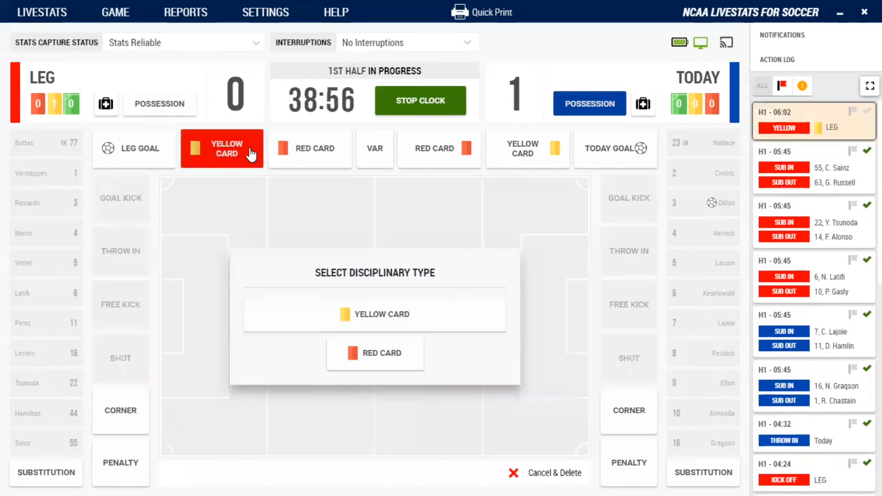
click(348, 310)
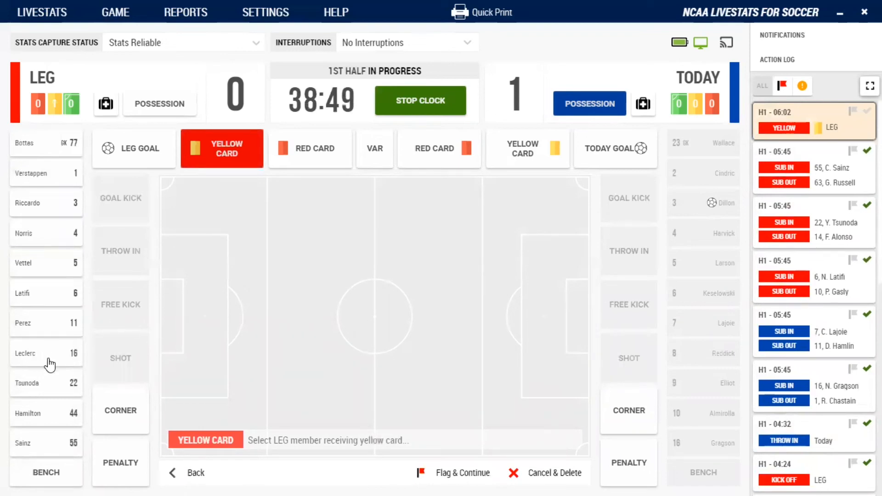
click(51, 416)
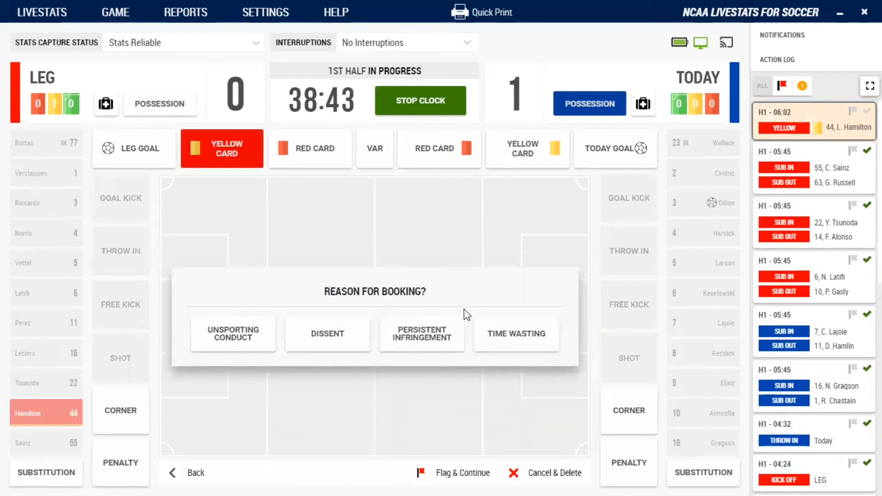
click(253, 331)
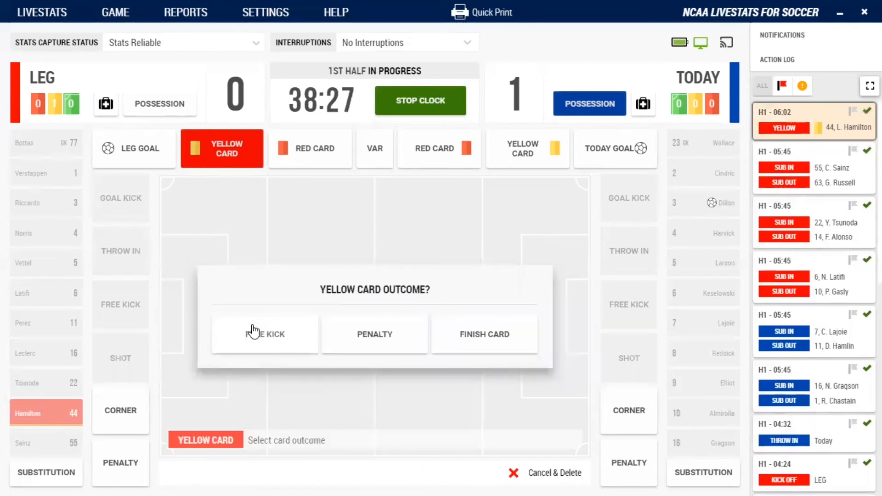
Record the card outcome as a TODAY free kick landing in its offensive zone just outside the penalty area, and stop the clock.
click(284, 338)
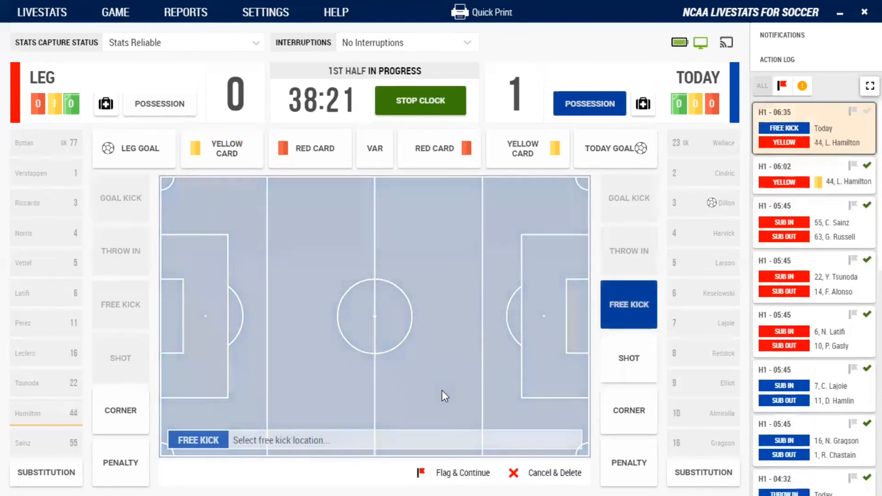
click(478, 403)
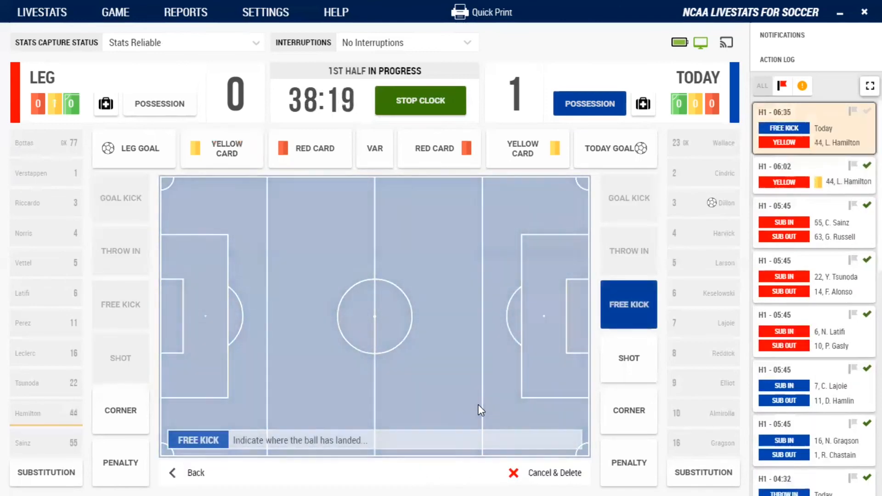
click(501, 280)
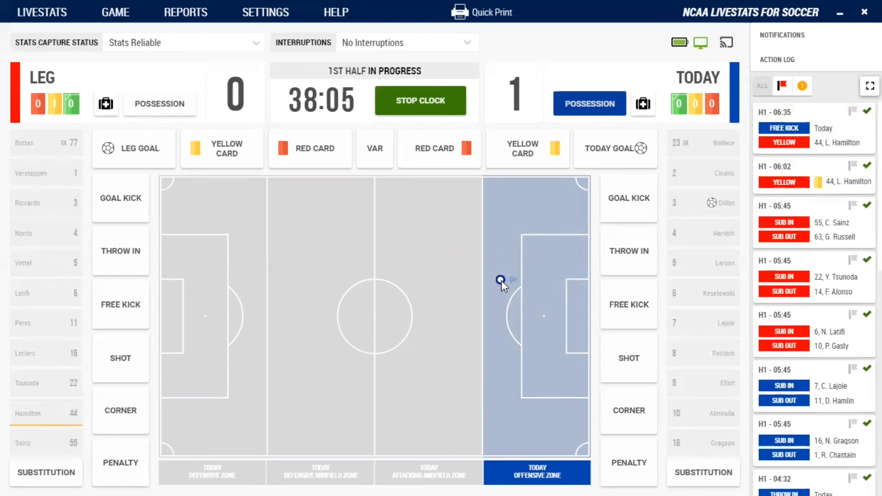
key(space)
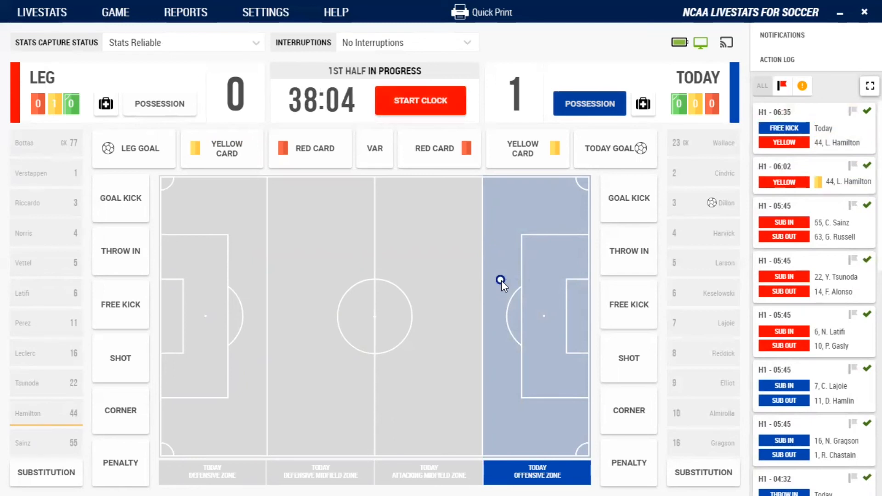